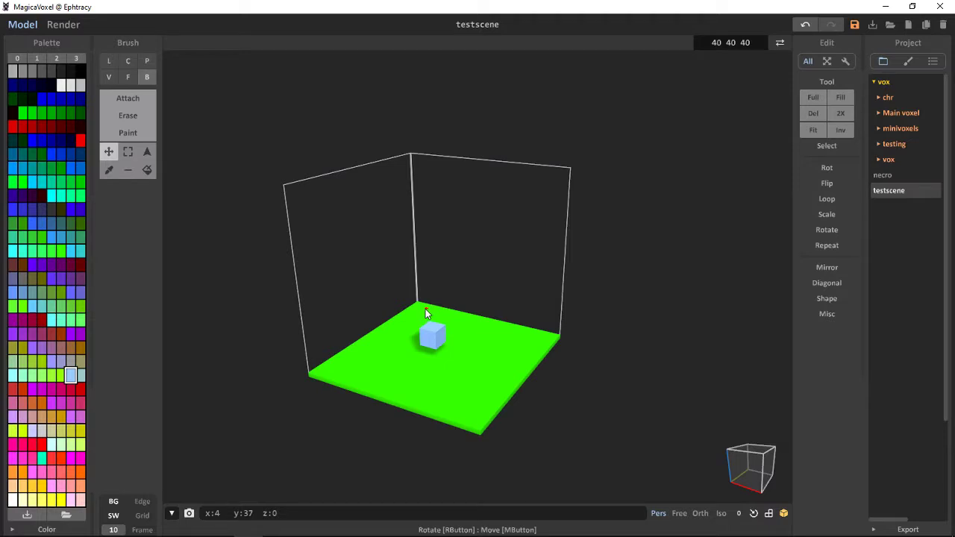
# Orbit, zoom and pan around the test scene, bringing up the console with F1
pyautogui.moveTo(425, 309); pyautogui.dragTo(489, 312, button='right')
pyautogui.scroll(-2, 488, 311)
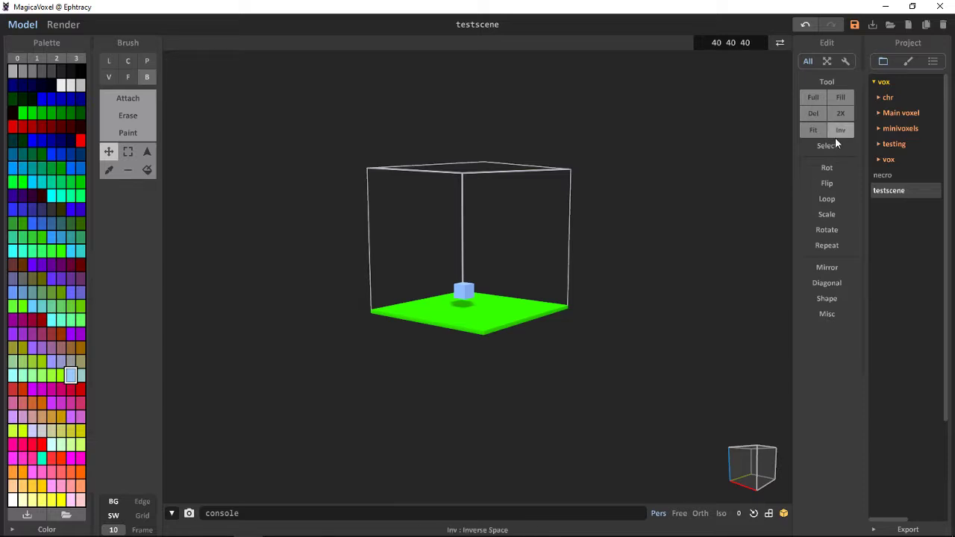
pyautogui.moveTo(634, 358); pyautogui.dragTo(559, 356, button='right')
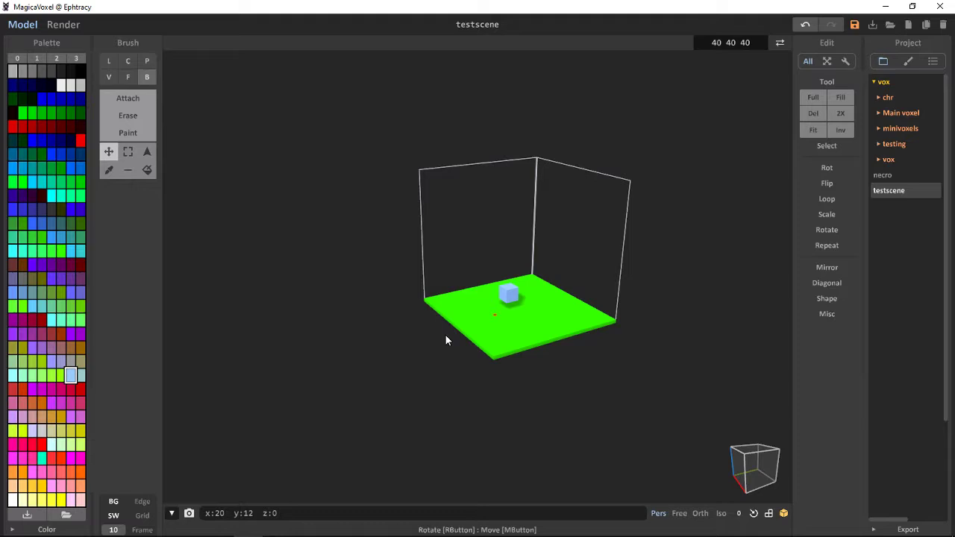
pyautogui.press('F1')
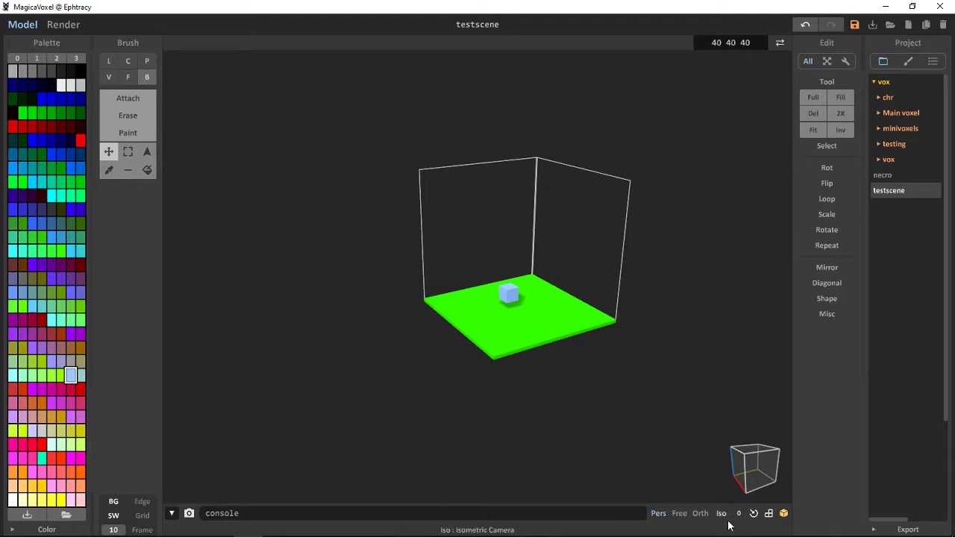
pyautogui.moveTo(519, 467); pyautogui.dragTo(409, 376, button='right')
pyautogui.scroll(4, 446, 399)
pyautogui.scroll(-3, 436, 405)
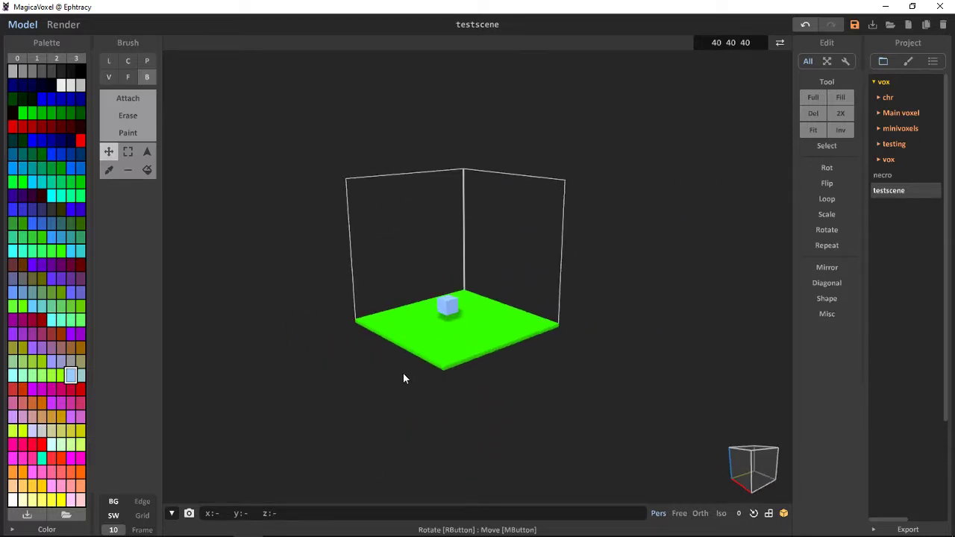
pyautogui.moveTo(403, 379); pyautogui.dragTo(435, 405, button='middle')
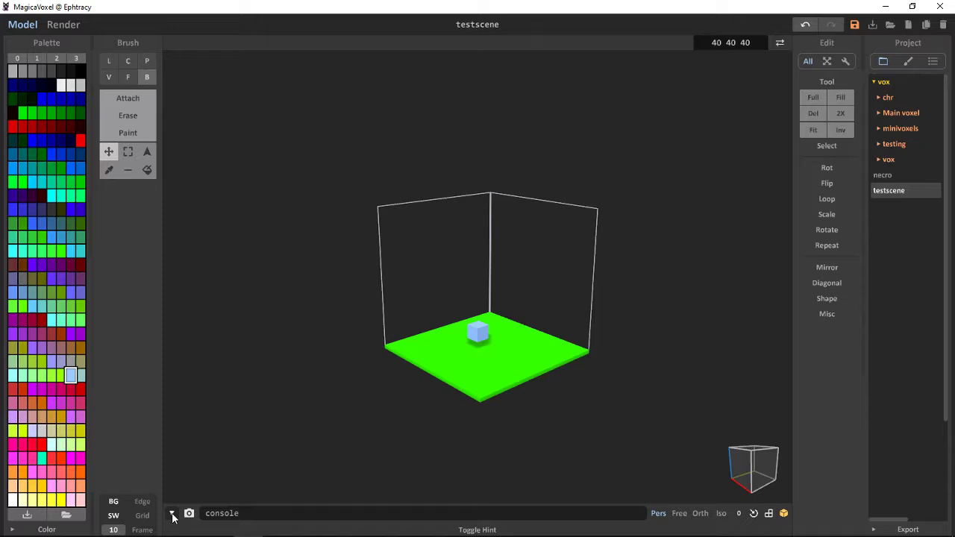
# Toggle the console bar off and on twice, then save a PNG snapshot of the view
pyautogui.click(172, 516)
pyautogui.click(173, 516)
pyautogui.click(173, 514)
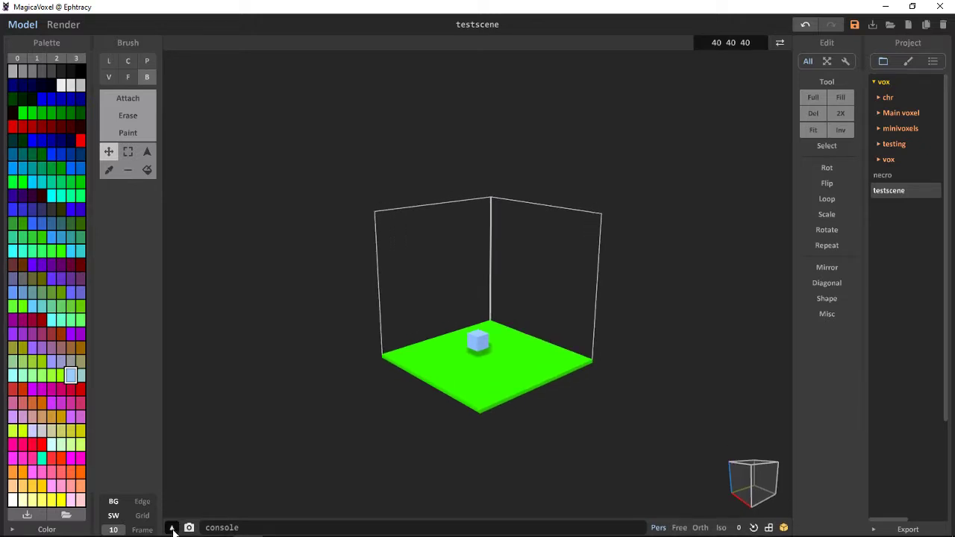
pyautogui.click(173, 526)
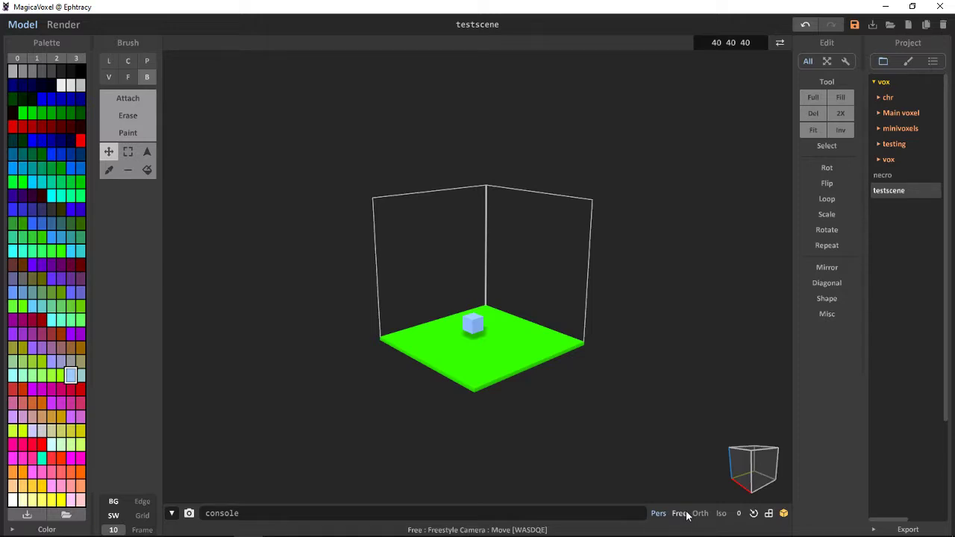
pyautogui.press('6')
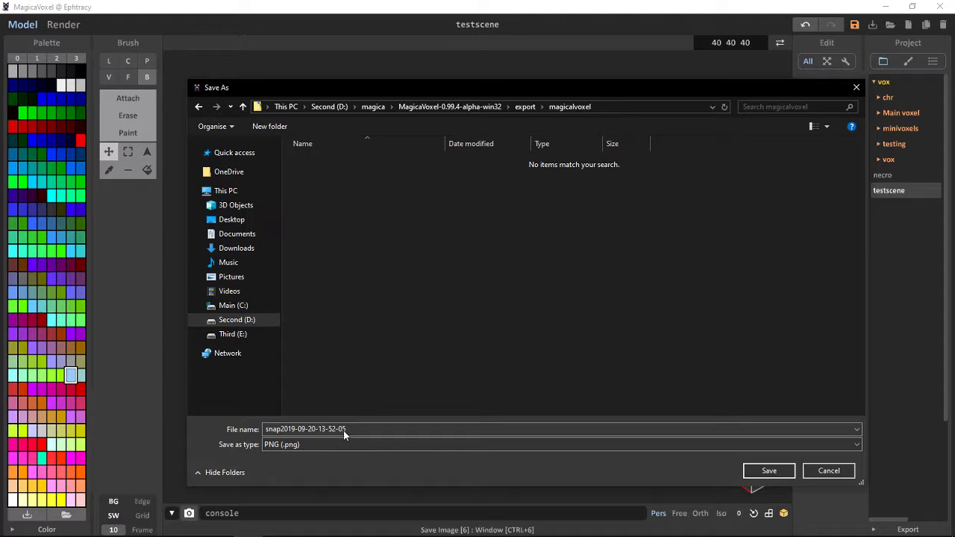
pyautogui.click(765, 473)
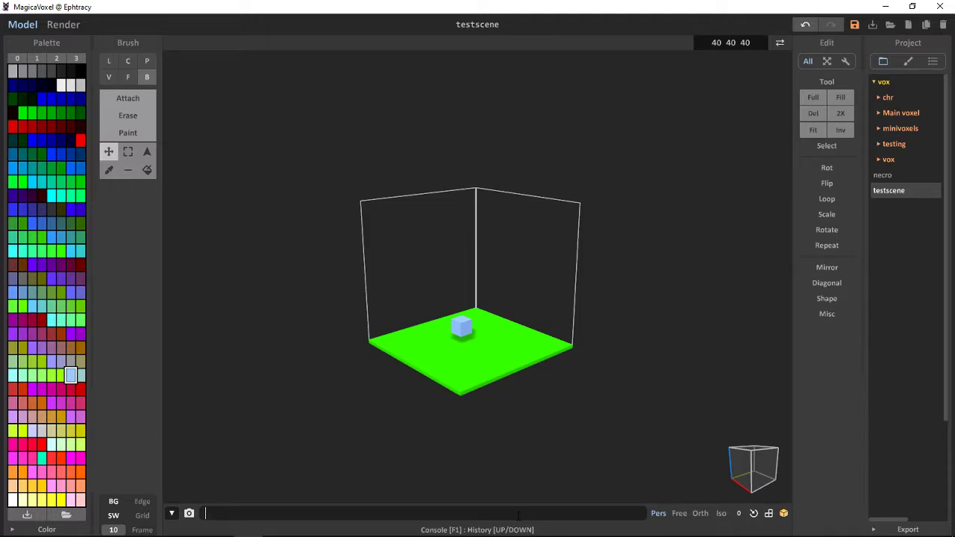
# Orbit the view, switch to the Free camera, and fly it with Q and right-drag
pyautogui.click(519, 515)
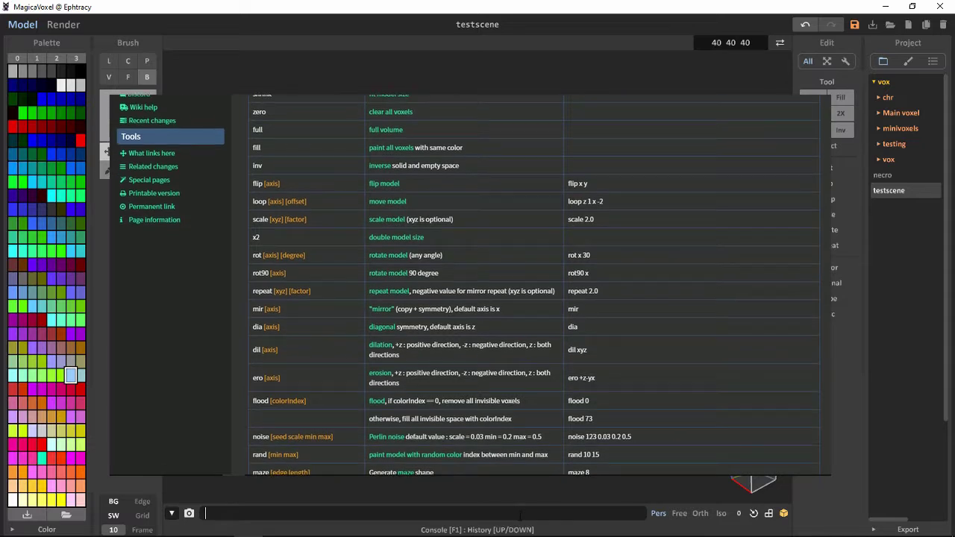
pyautogui.moveTo(582, 433); pyautogui.dragTo(606, 441, button='right')
pyautogui.click(679, 513)
pyautogui.press('q')
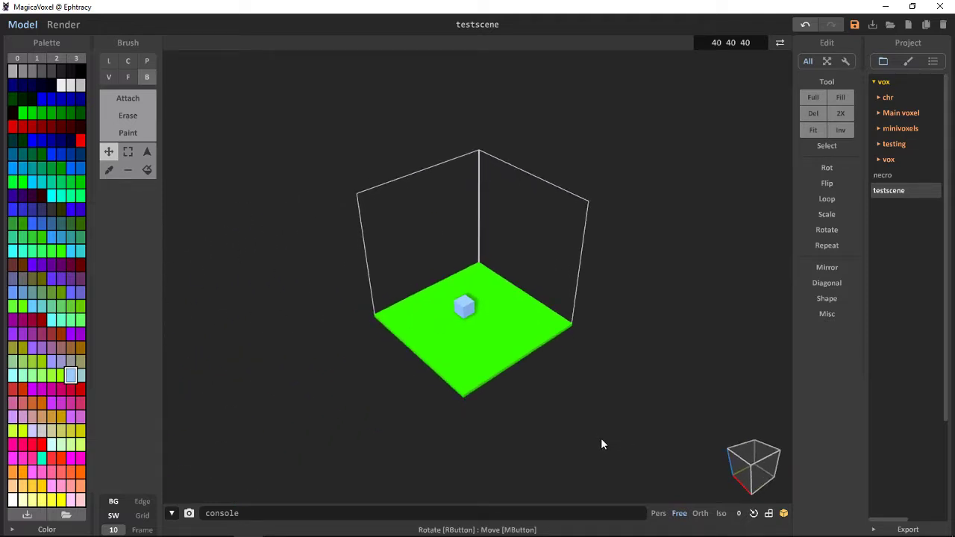
pyautogui.moveTo(601, 438)
pyautogui.mouseDown(button='right')
pyautogui.moveTo(622, 457)
pyautogui.moveTo(610, 454)
pyautogui.moveTo(603, 427)
pyautogui.moveTo(582, 427)
pyautogui.moveTo(607, 422)
pyautogui.moveTo(607, 433)
pyautogui.mouseUp(button='right')
# Switch to the orthographic camera and orbit, then toggle isometric on and off
pyautogui.click(700, 514)
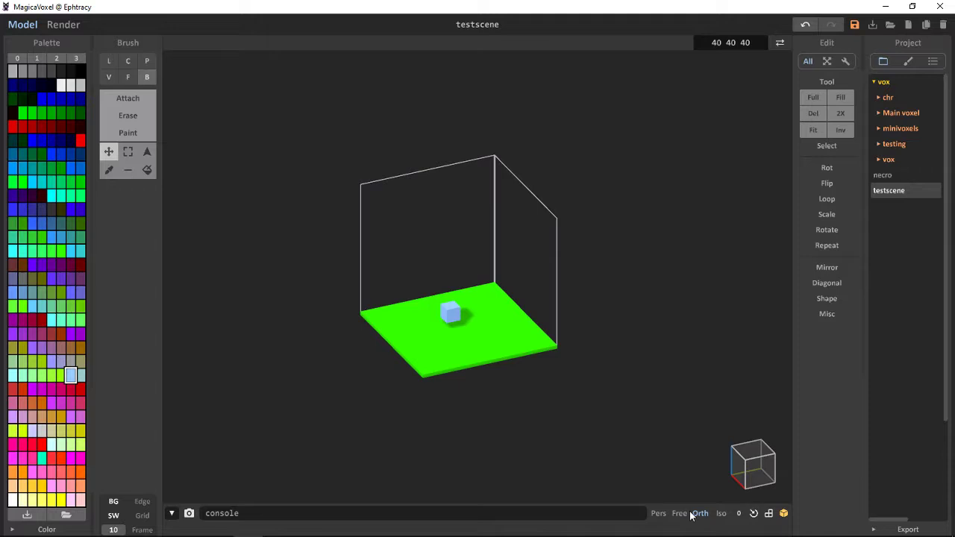
pyautogui.moveTo(623, 433); pyautogui.dragTo(629, 397, button='right')
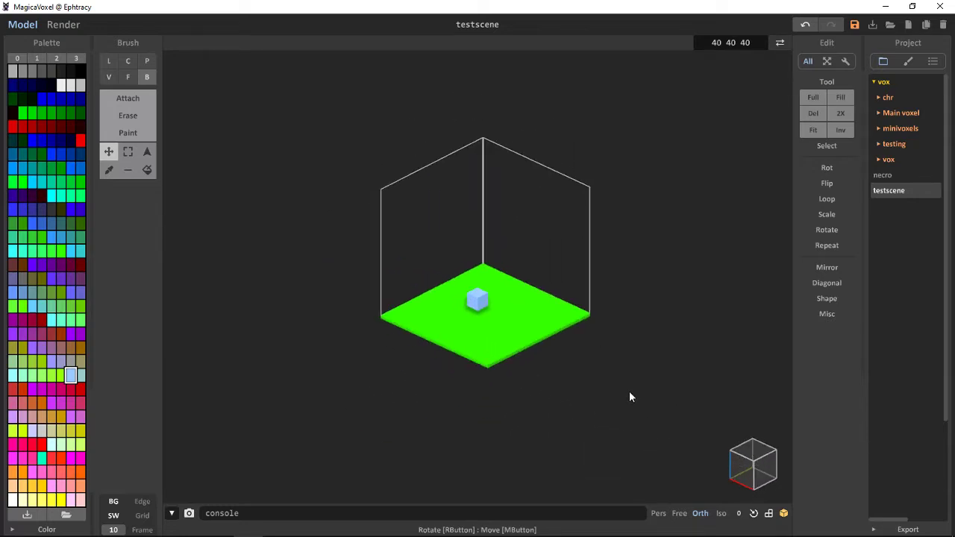
pyautogui.click(721, 515)
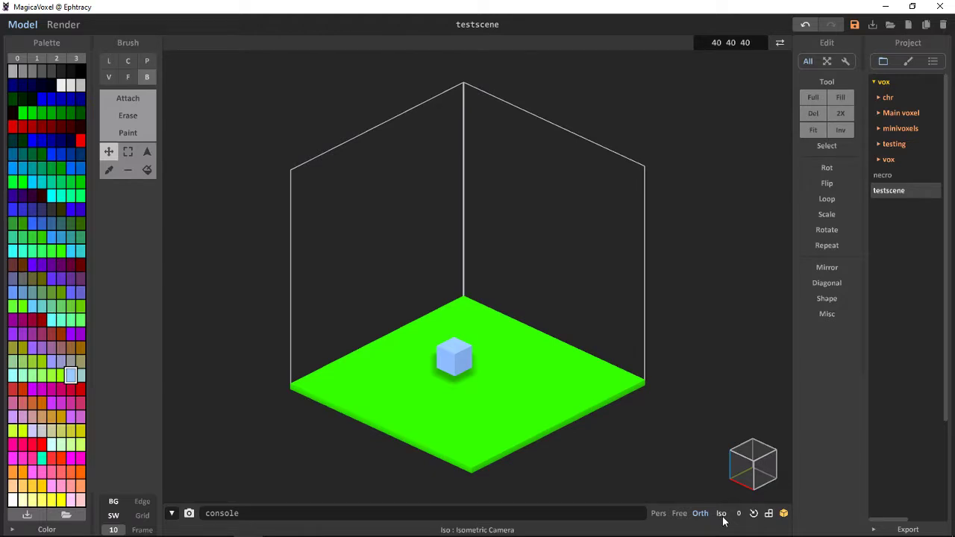
pyautogui.click(722, 515)
# Orbit and pan to a corner-on view, then return to perspective at a lower frontal angle
pyautogui.moveTo(588, 398); pyautogui.dragTo(351, 461, button='right')
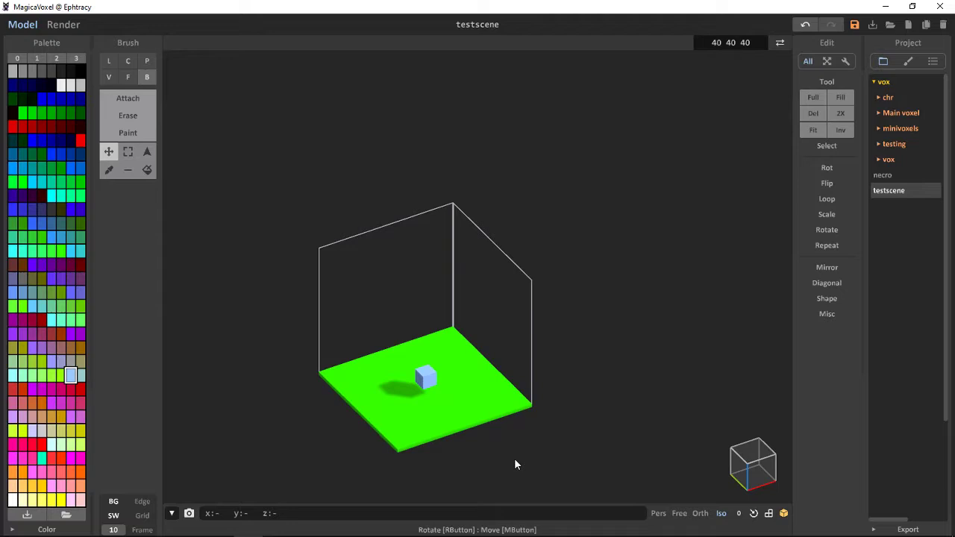
pyautogui.moveTo(515, 465); pyautogui.dragTo(548, 422, button='right')
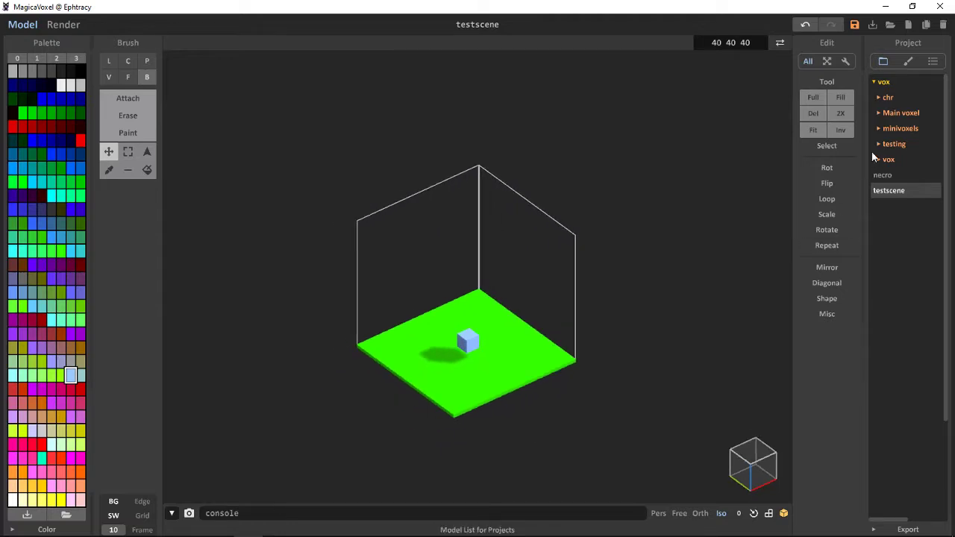
pyautogui.moveTo(713, 181); pyautogui.dragTo(697, 218, button='middle')
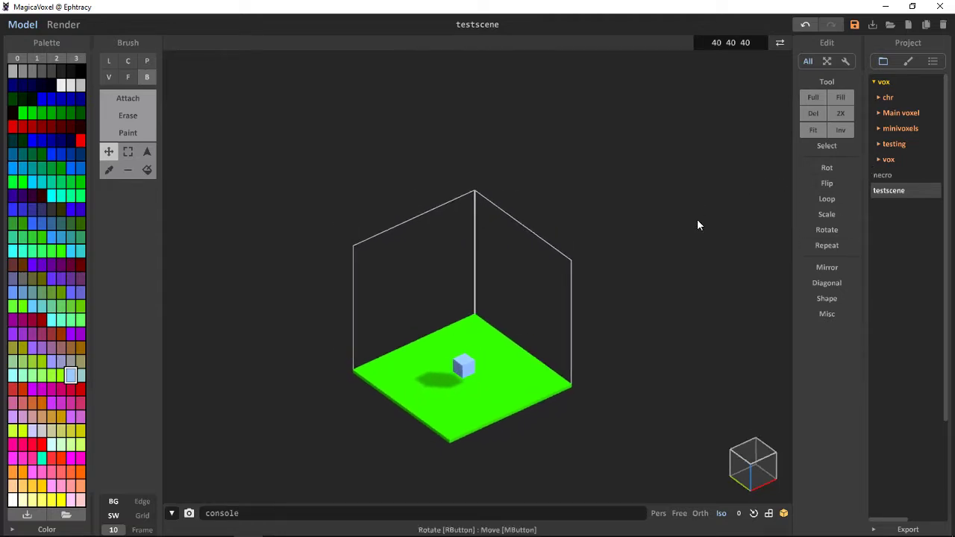
pyautogui.scroll(-1, 697, 219)
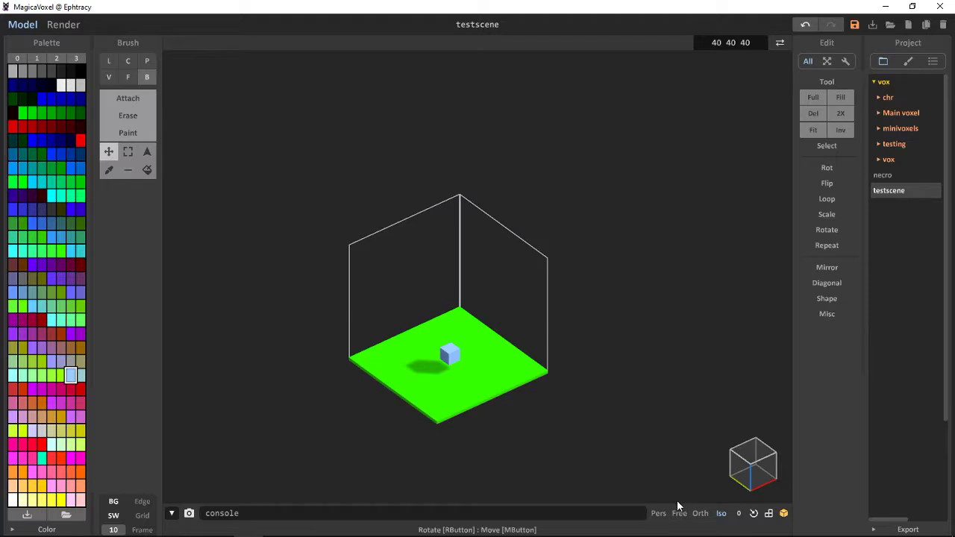
pyautogui.click(658, 513)
pyautogui.moveTo(676, 271); pyautogui.dragTo(776, 50, button='right')
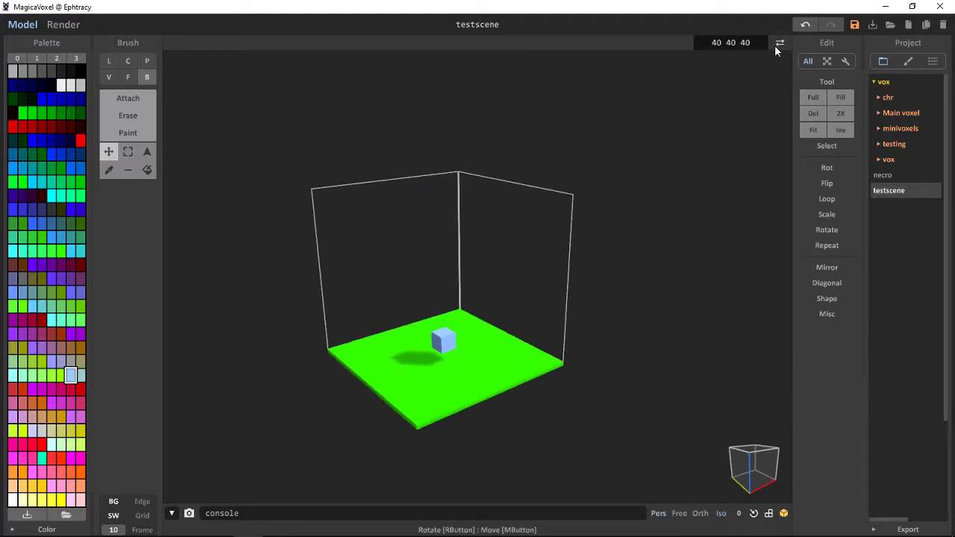
pyautogui.click(812, 98)
pyautogui.moveTo(735, 107); pyautogui.dragTo(565, 239, button='right')
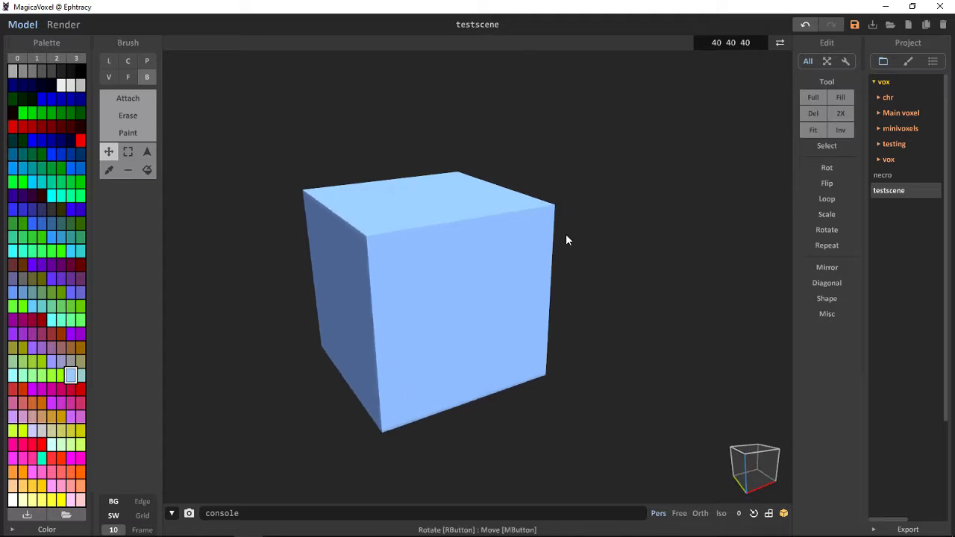
pyautogui.hotkey('ctrl', 'z')
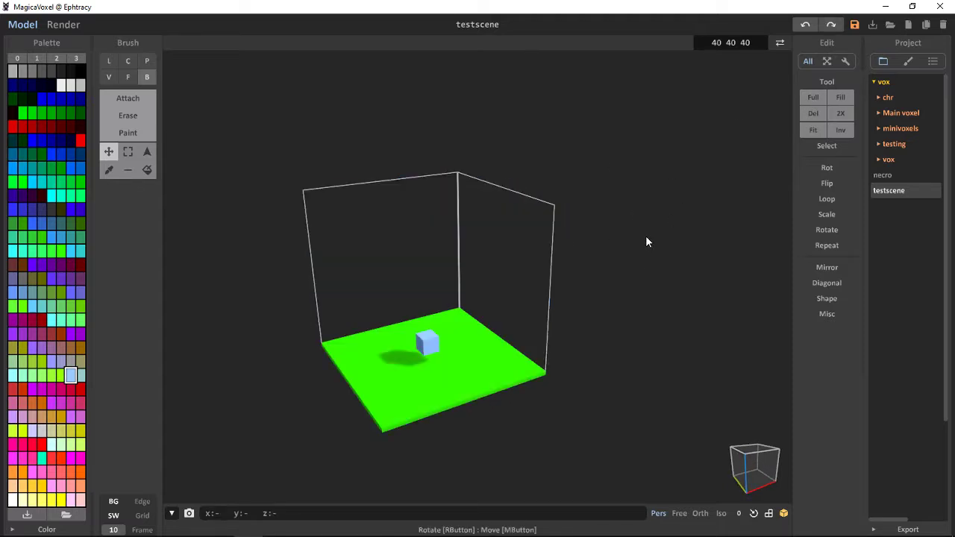
pyautogui.click(848, 94)
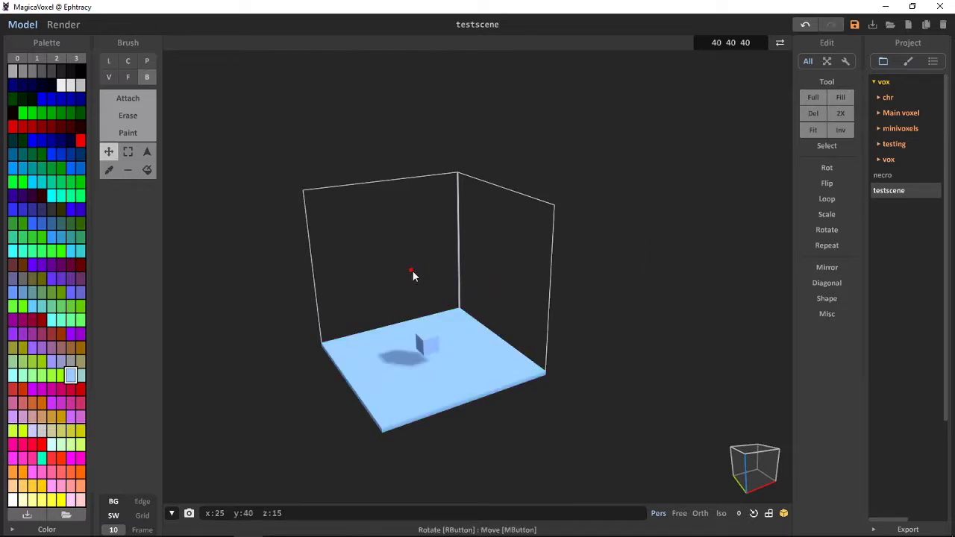
pyautogui.hotkey('ctrl', 'z')
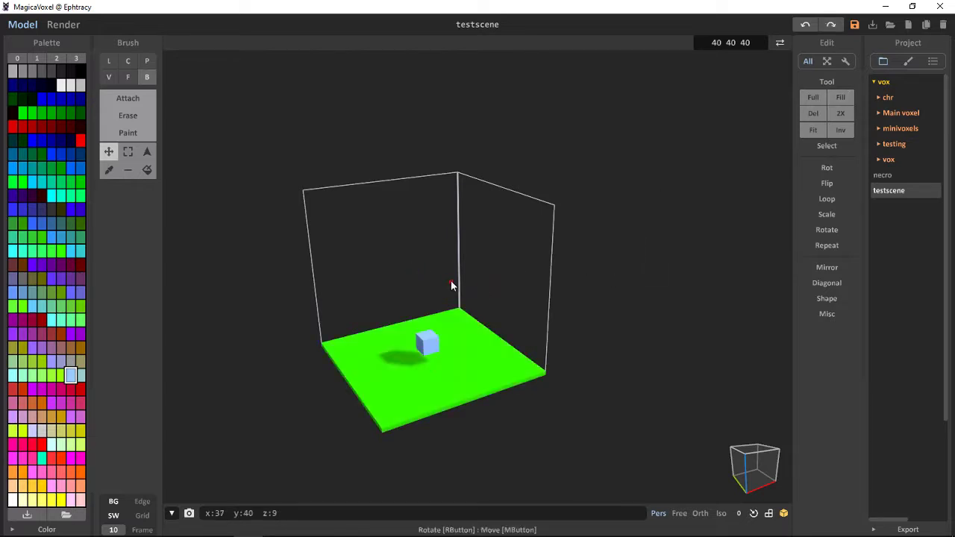
pyautogui.click(811, 115)
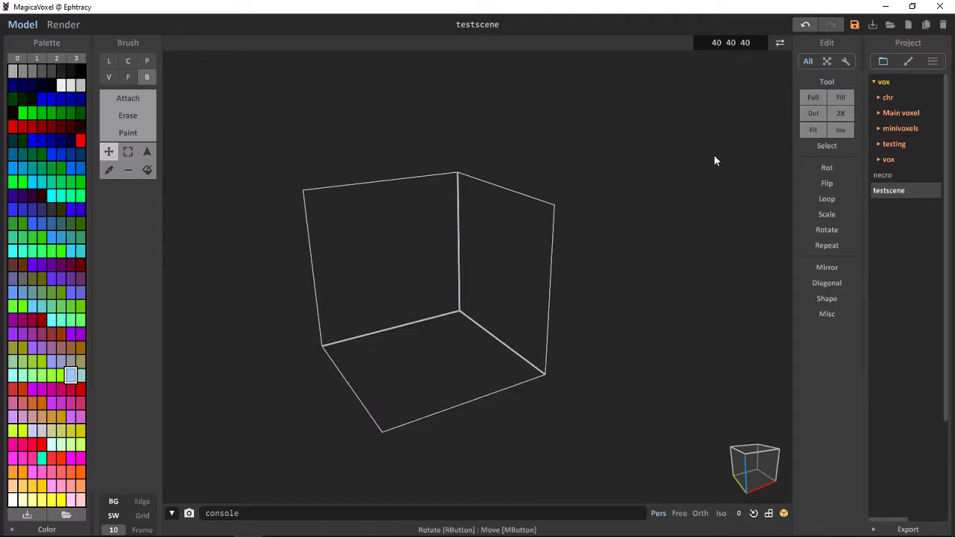
pyautogui.hotkey('ctrl', 'z')
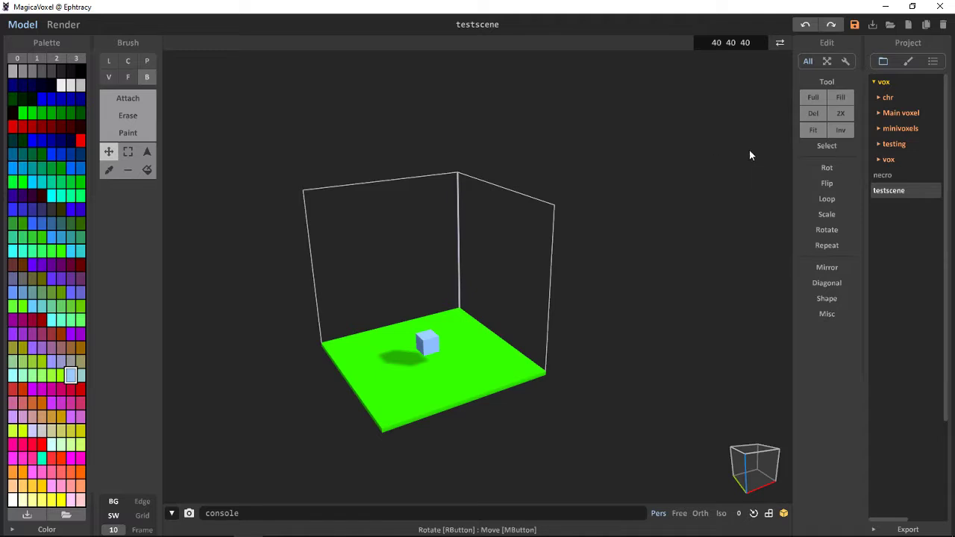
pyautogui.click(841, 114)
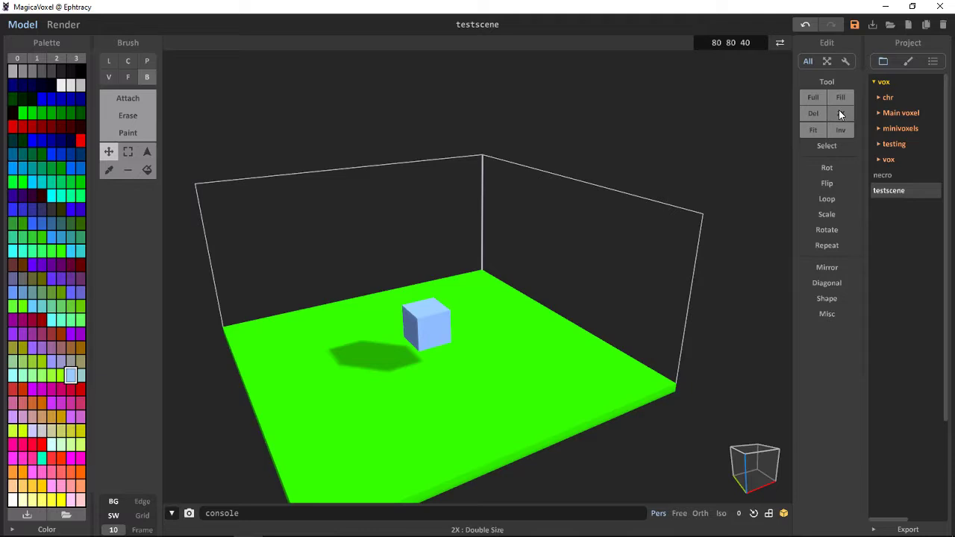
pyautogui.hotkey('ctrl', 'z')
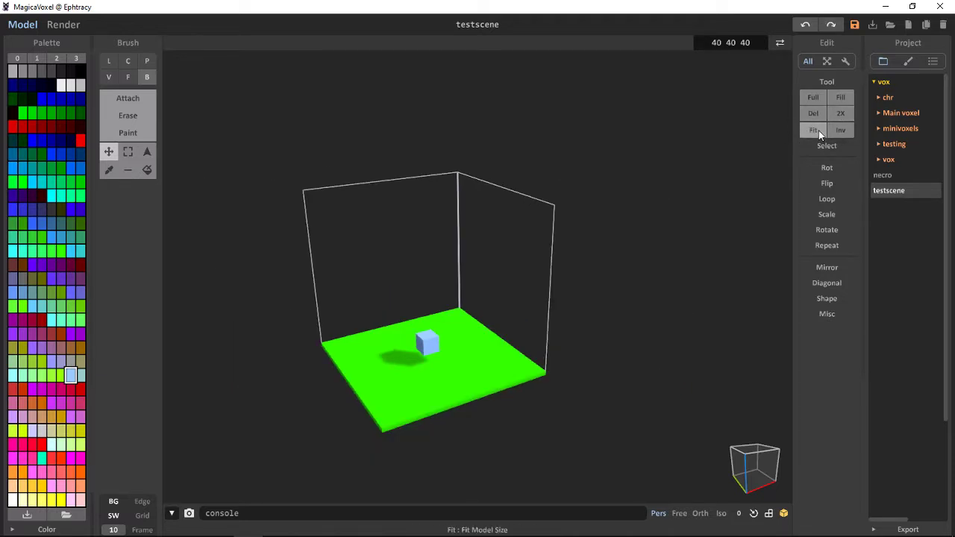
pyautogui.click(819, 131)
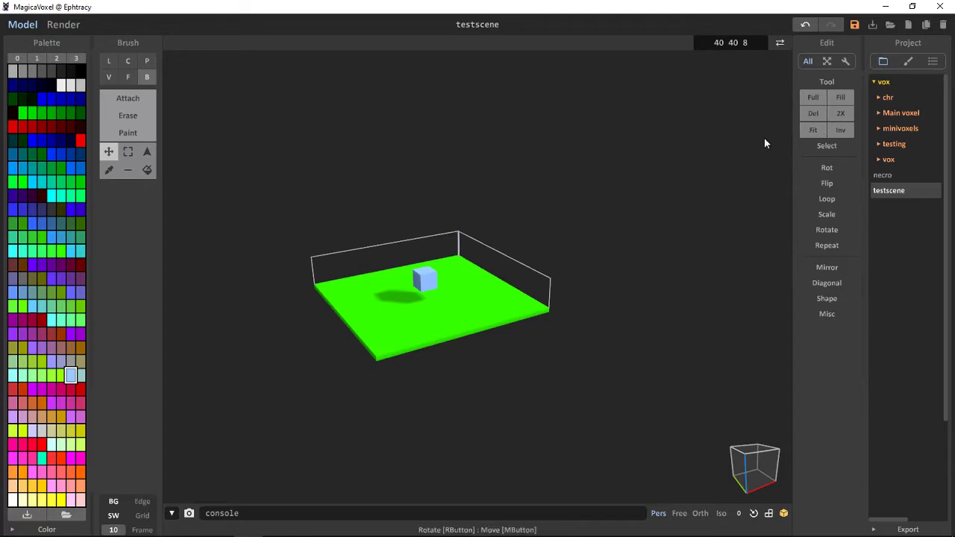
pyautogui.hotkey('ctrl', 'z')
pyautogui.click(840, 132)
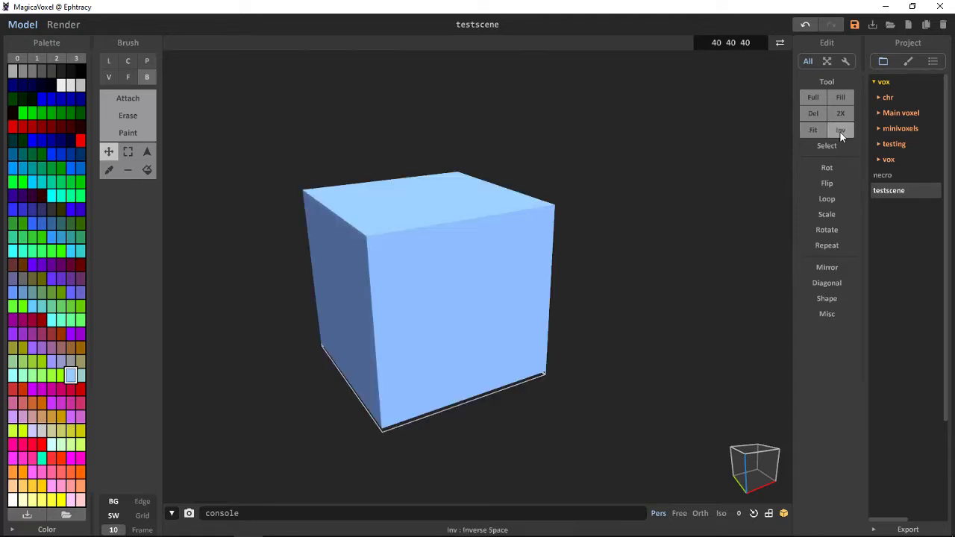
pyautogui.moveTo(675, 238); pyautogui.dragTo(706, 234, button='right')
pyautogui.hotkey('ctrl', 'z')
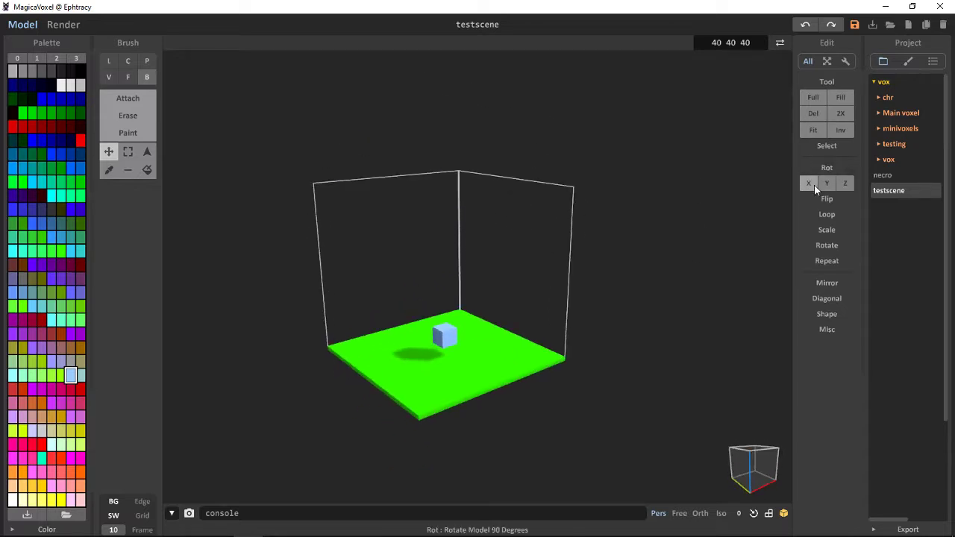
# Rotate the model 90° about X four times until the floor is back at the bottom
pyautogui.click(810, 185)
pyautogui.click(809, 185)
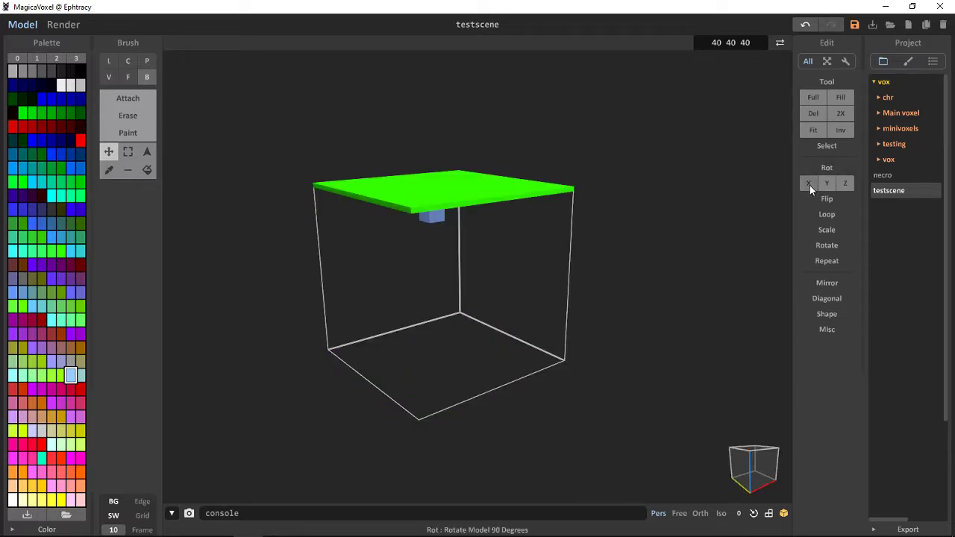
pyautogui.click(810, 185)
pyautogui.click(809, 185)
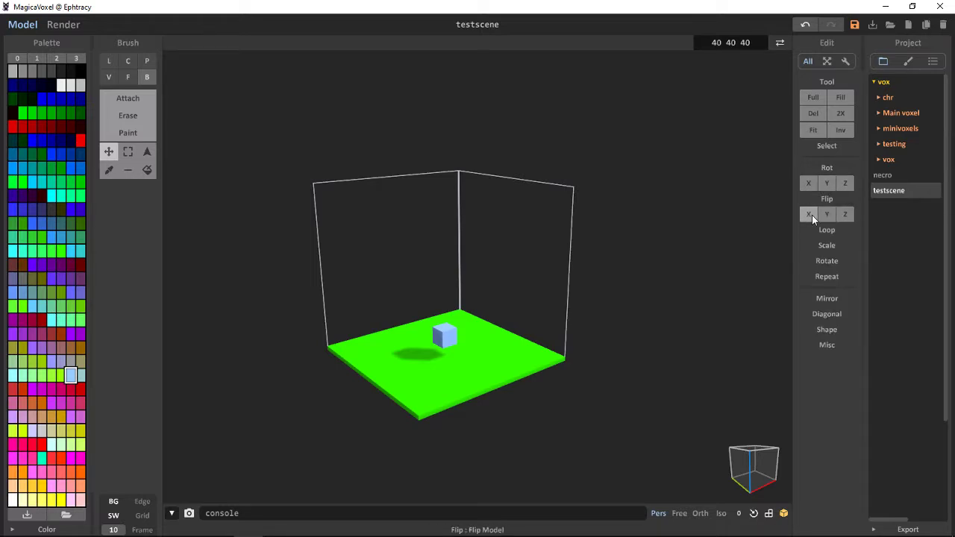
# Flip the model back and forth along X, Y and Z
pyautogui.click(812, 215)
pyautogui.click(812, 215)
pyautogui.click(812, 215)
pyautogui.click(812, 215)
pyautogui.click(812, 215)
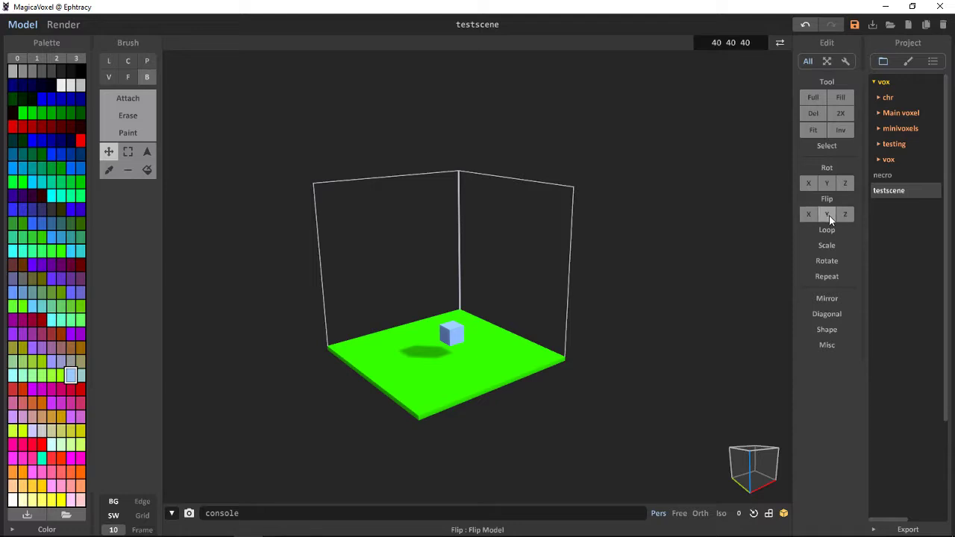
pyautogui.click(827, 215)
pyautogui.click(827, 215)
pyautogui.click(827, 215)
pyautogui.click(827, 215)
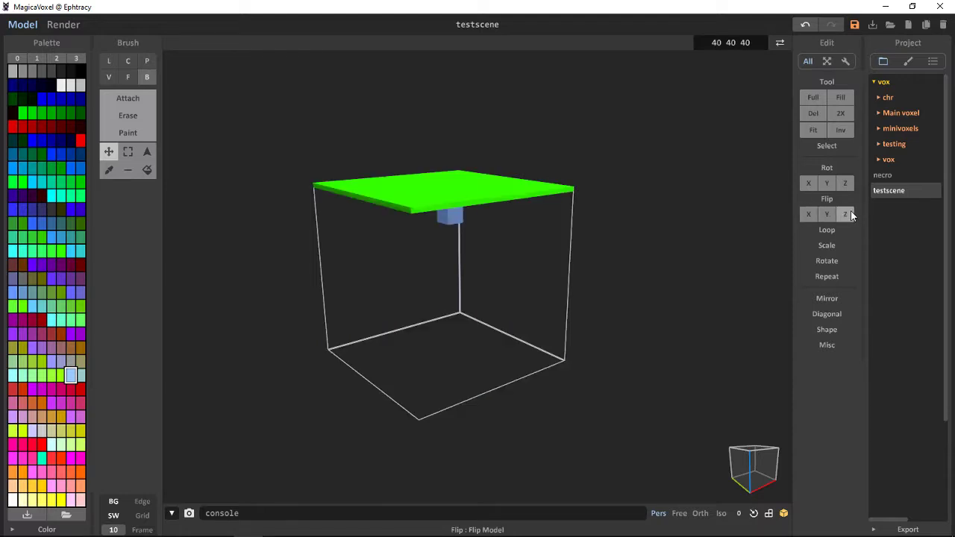
pyautogui.click(851, 213)
pyautogui.click(851, 213)
pyautogui.click(851, 213)
# Loop the contents four steps along +Y and three back along -Y, then open the Scale entry
pyautogui.click(827, 230)
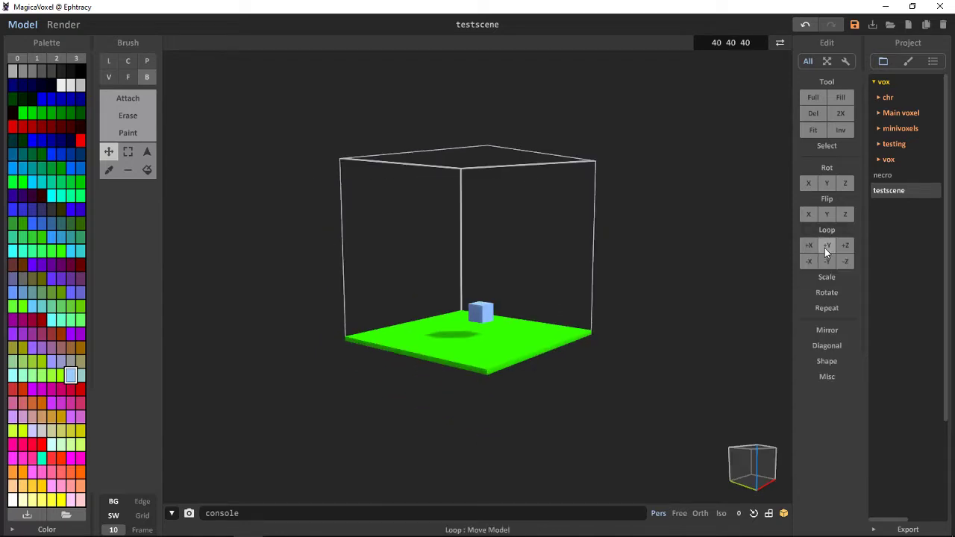
pyautogui.click(826, 247)
pyautogui.click(827, 246)
pyautogui.click(827, 246)
pyautogui.click(828, 246)
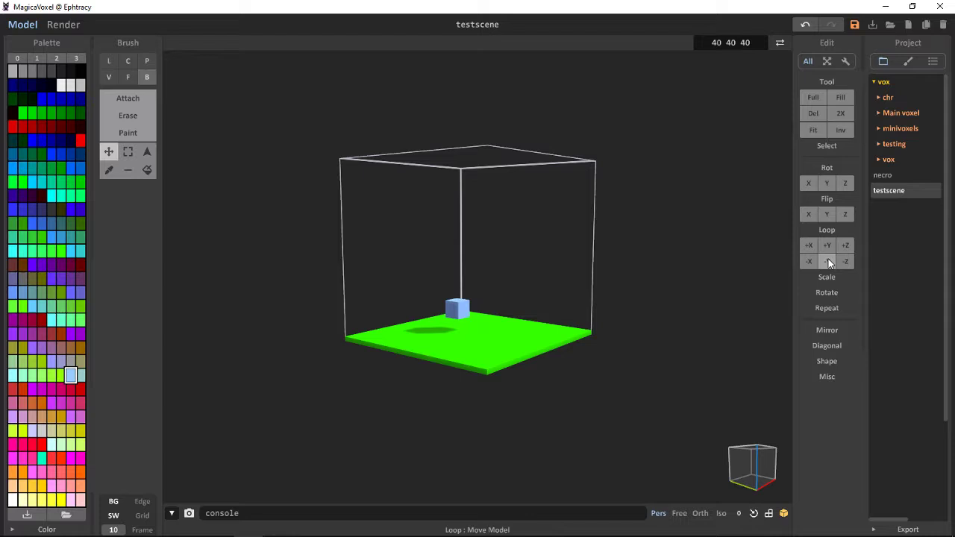
pyautogui.click(828, 261)
pyautogui.click(829, 260)
pyautogui.click(829, 260)
pyautogui.click(829, 260)
pyautogui.click(828, 260)
pyautogui.click(828, 260)
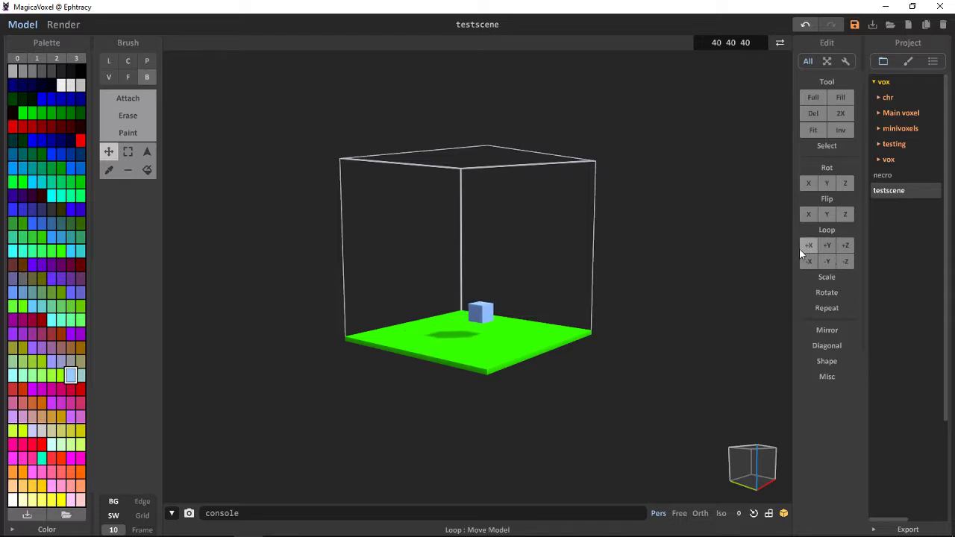
pyautogui.click(829, 275)
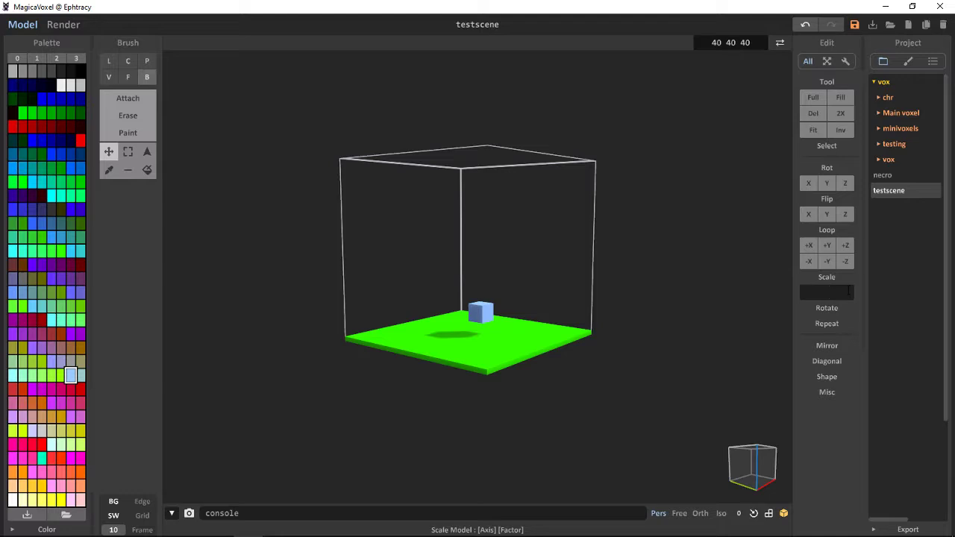
pyautogui.write('2')
pyautogui.press('Return')
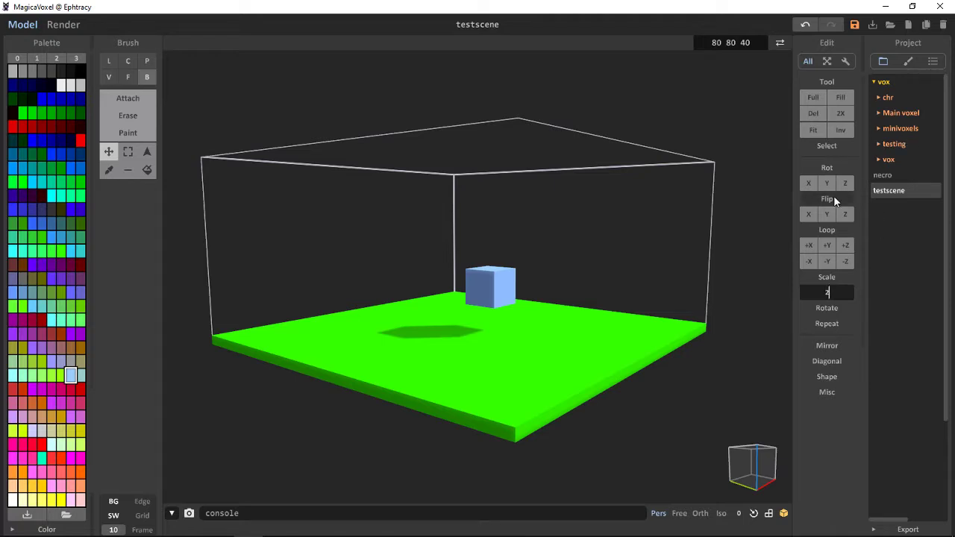
pyautogui.hotkey('ctrl', 'z')
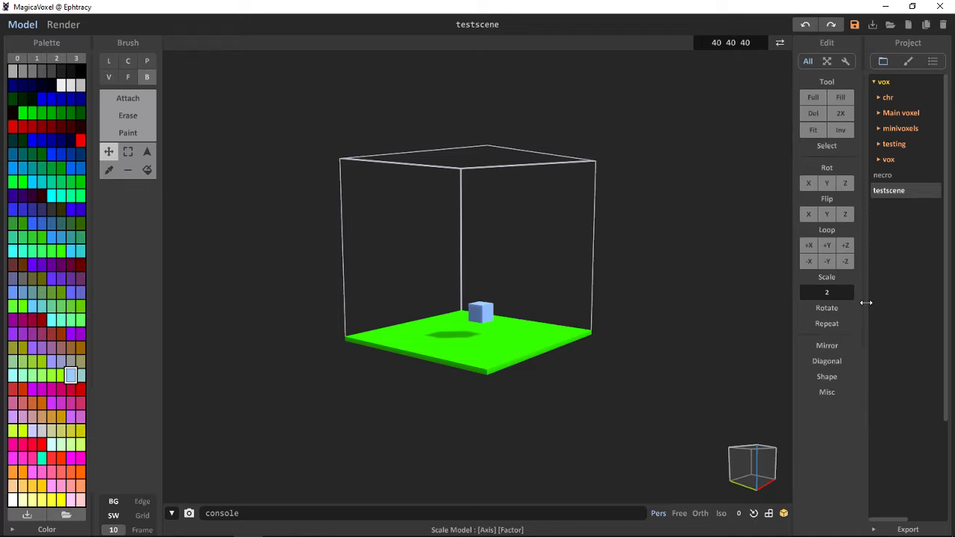
pyautogui.click(835, 323)
pyautogui.click(826, 338)
pyautogui.write('2')
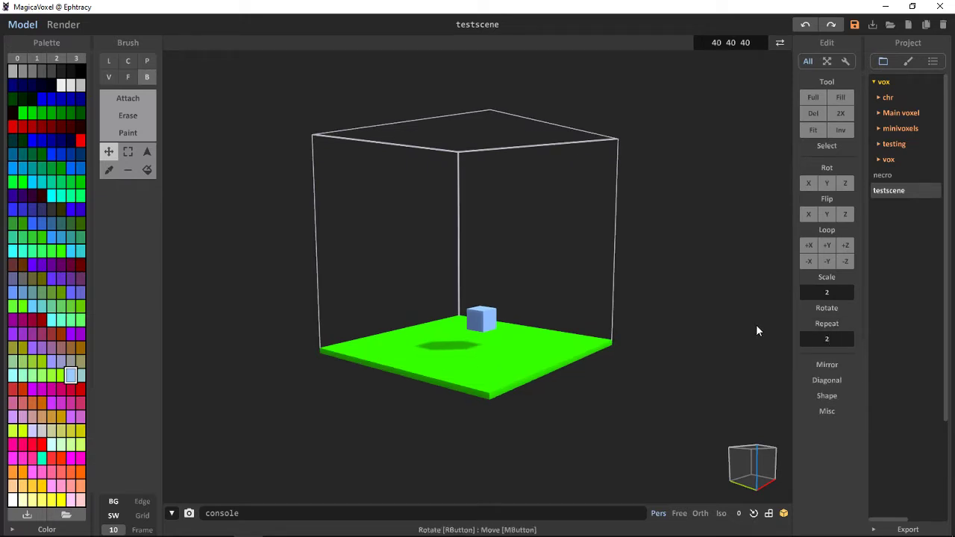
pyautogui.press('Return')
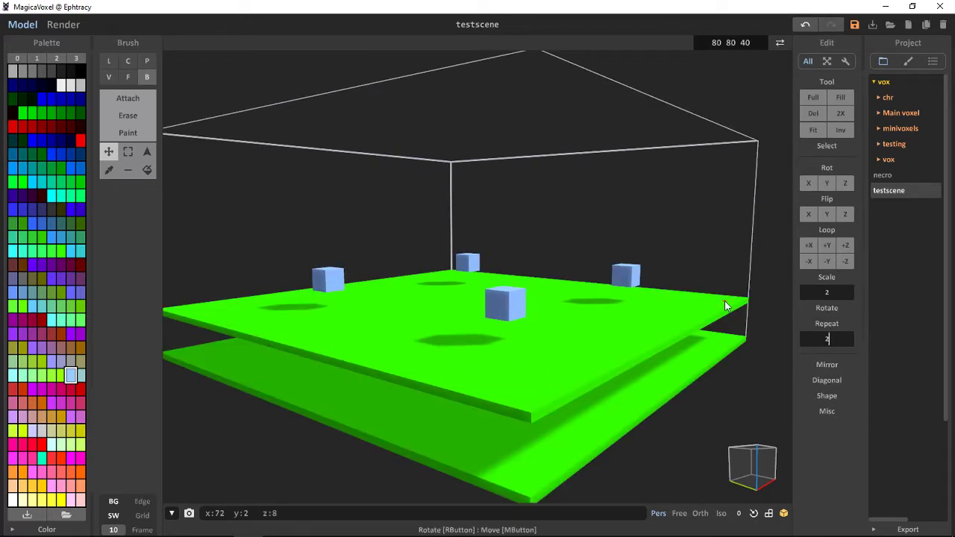
pyautogui.hotkey('ctrl', 'z')
# Mirror the model along Y twice, then X and Z, undoing the Z mirror
pyautogui.click(839, 324)
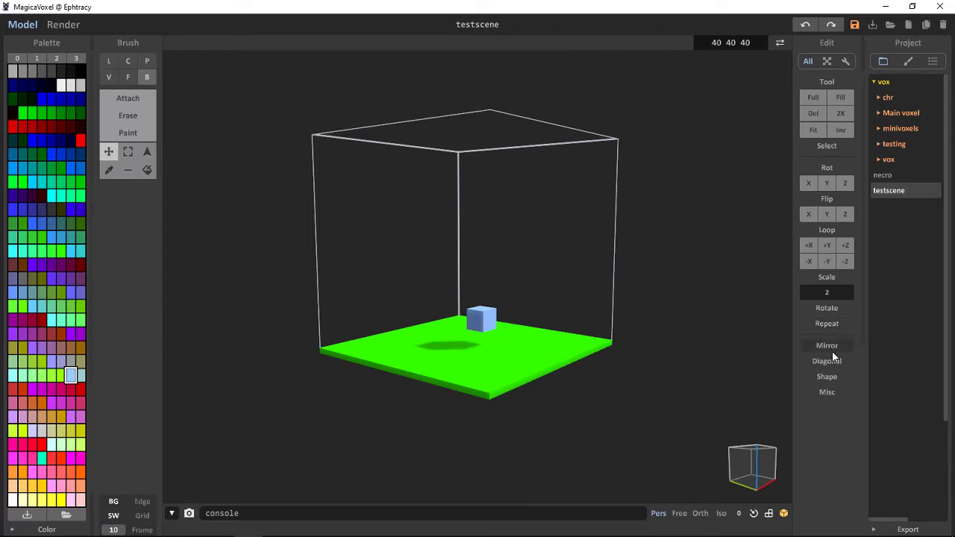
pyautogui.click(833, 349)
pyautogui.click(825, 362)
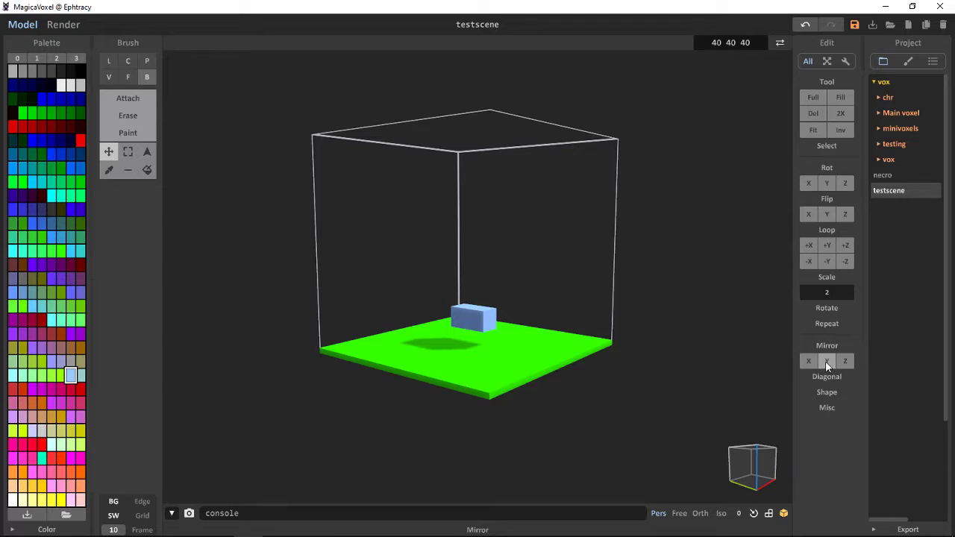
pyautogui.click(826, 361)
pyautogui.click(817, 364)
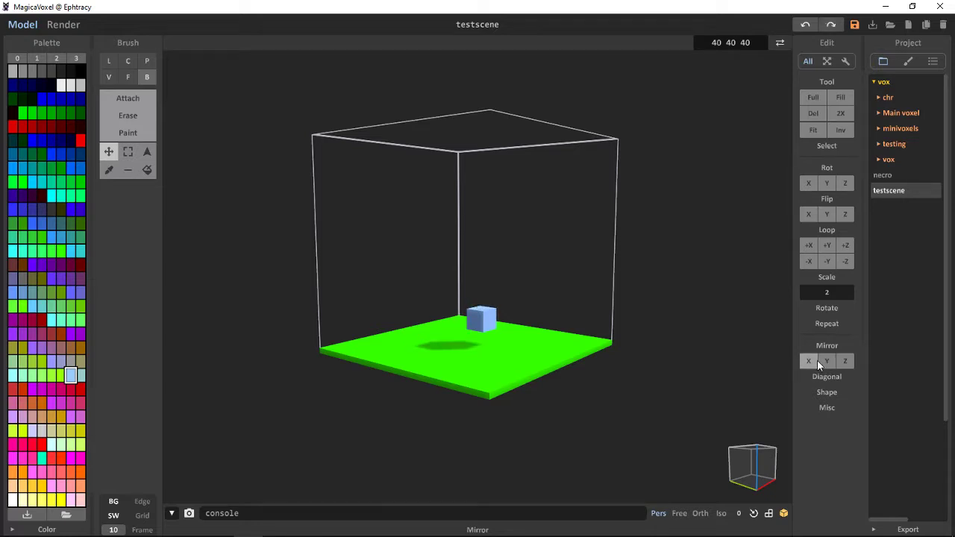
pyautogui.click(850, 363)
pyautogui.hotkey('ctrl', 'z')
# Apply Diagonal along Y, X, Z and X again, then undo the diagonal operations
pyautogui.click(831, 376)
pyautogui.click(827, 394)
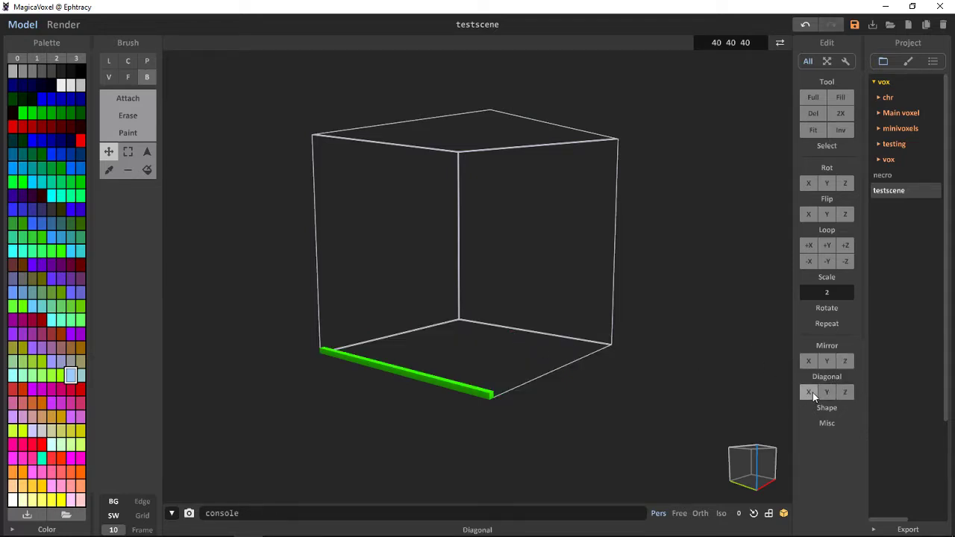
pyautogui.click(810, 393)
pyautogui.click(840, 391)
pyautogui.click(812, 391)
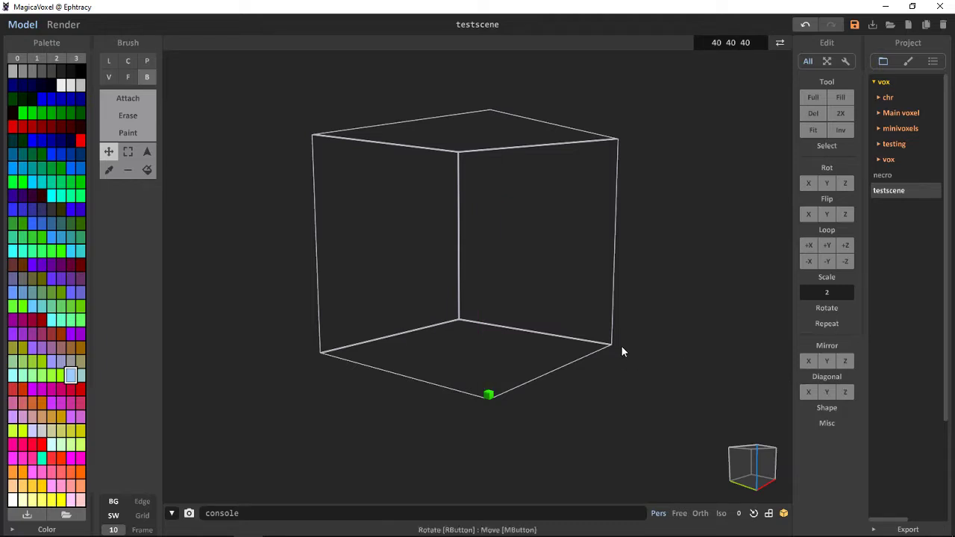
pyautogui.hotkey('ctrl', 'z')
pyautogui.hotkey('ctrl', 'z')
pyautogui.hotkey('ctrl', 'z')
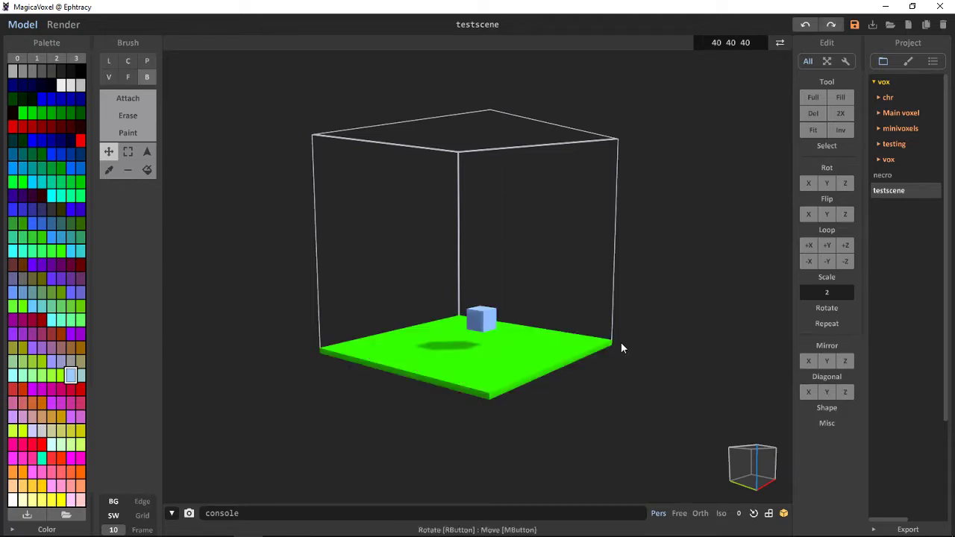
pyautogui.click(838, 406)
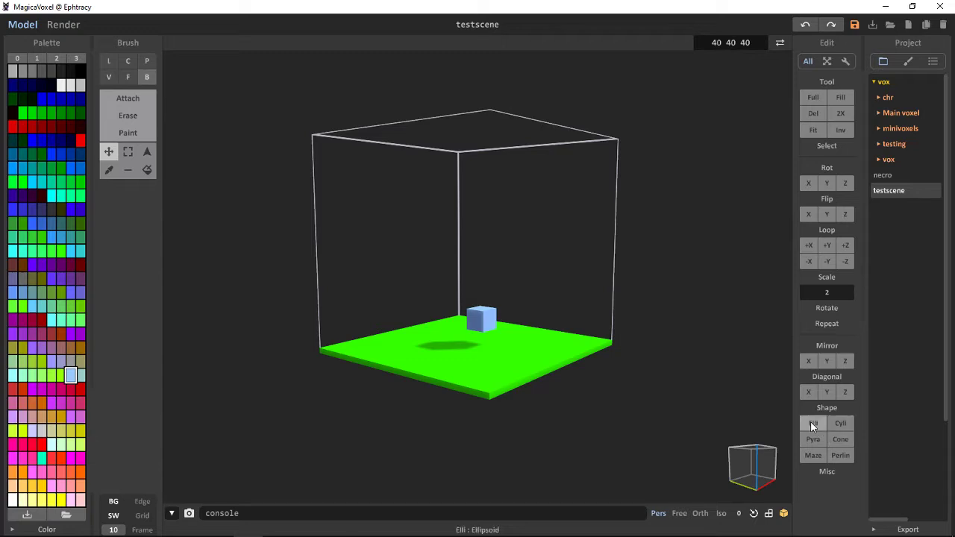
pyautogui.click(813, 426)
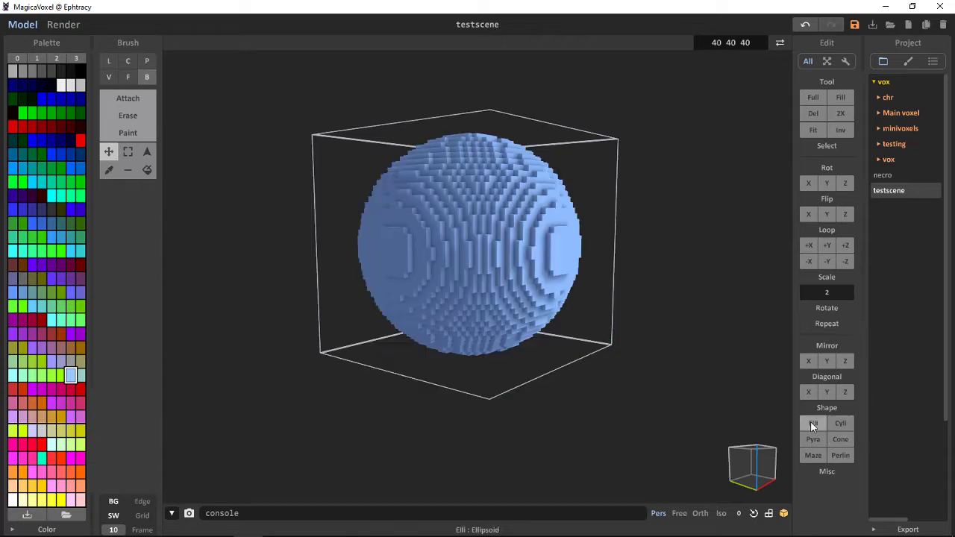
pyautogui.moveTo(612, 381); pyautogui.dragTo(697, 334, button='right')
pyautogui.scroll(2, 684, 335)
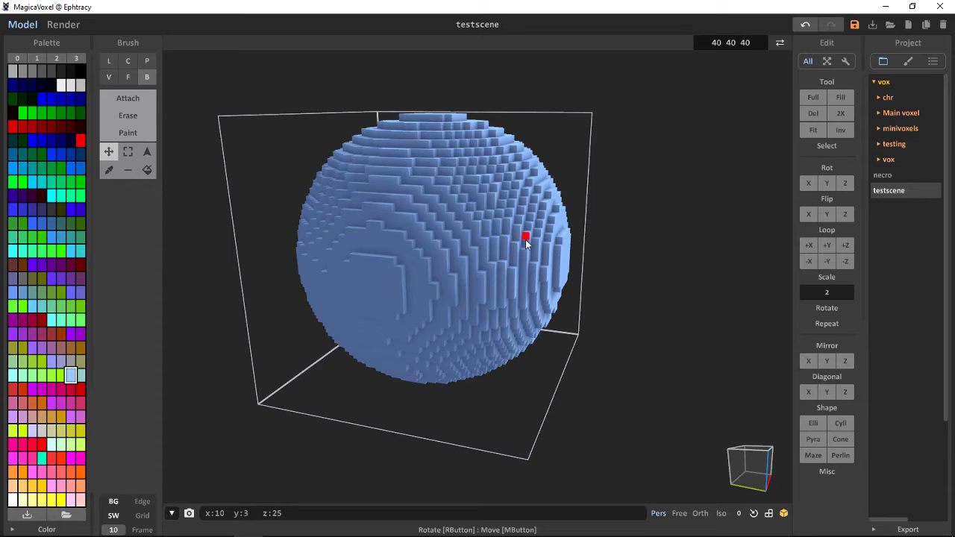
pyautogui.moveTo(524, 239); pyautogui.dragTo(538, 294, button='right')
pyautogui.scroll(-4, 565, 326)
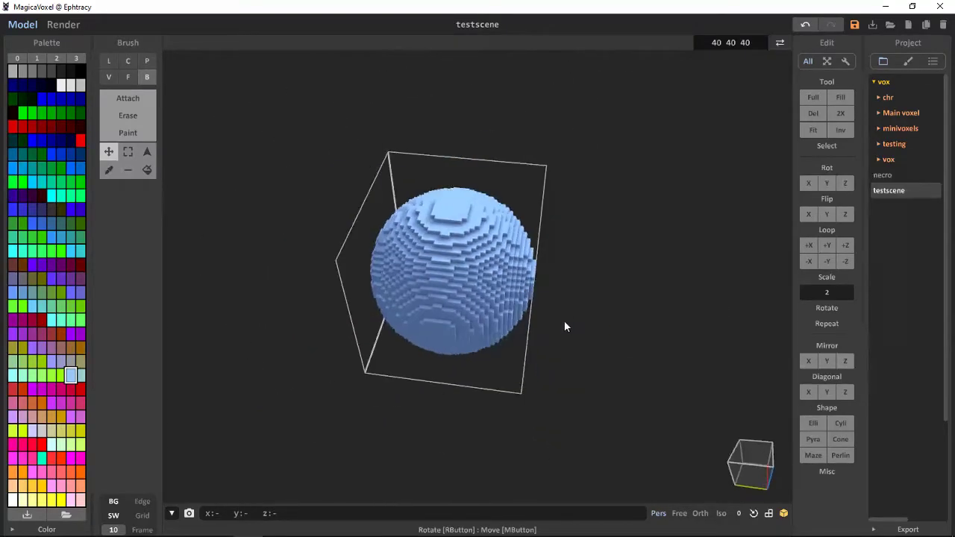
pyautogui.moveTo(565, 326); pyautogui.dragTo(552, 293, button='right')
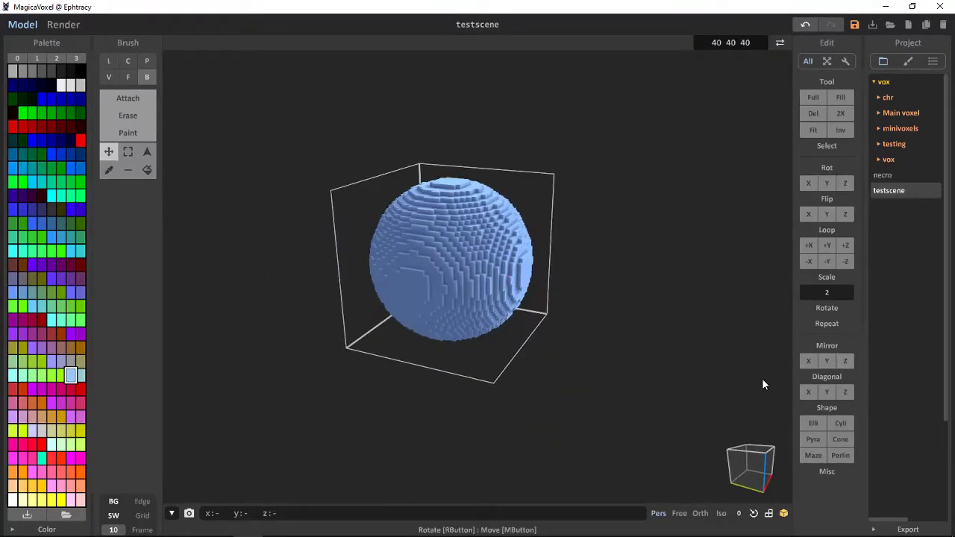
pyautogui.hotkey('ctrl', 'z')
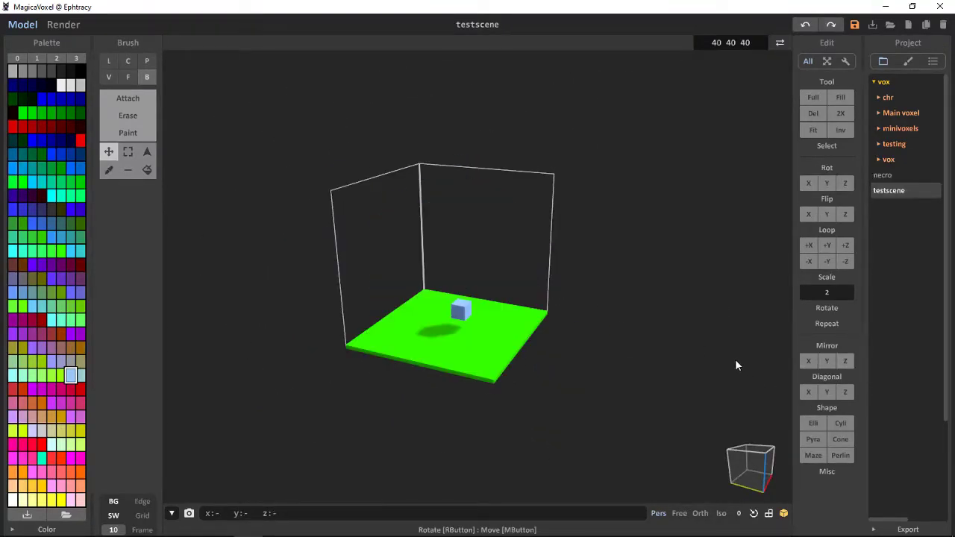
pyautogui.click(851, 423)
pyautogui.hotkey('ctrl', 'z')
pyautogui.click(815, 440)
pyautogui.hotkey('ctrl', 'z')
pyautogui.click(844, 440)
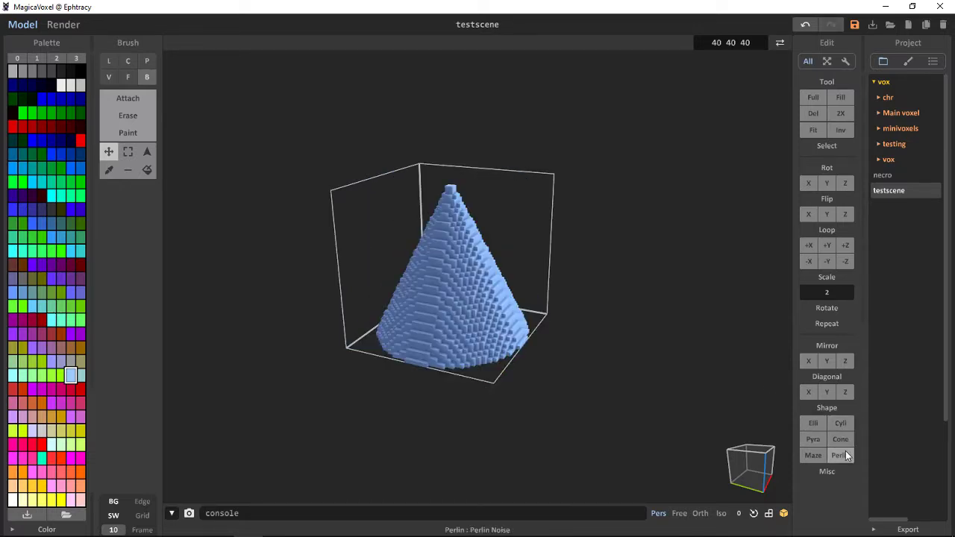
pyautogui.hotkey('ctrl', 'z')
pyautogui.click(815, 454)
pyautogui.moveTo(657, 400)
pyautogui.mouseDown(button='right')
pyautogui.moveTo(630, 390)
pyautogui.moveTo(668, 404)
pyautogui.moveTo(594, 410)
pyautogui.moveTo(650, 414)
pyautogui.mouseUp(button='right')
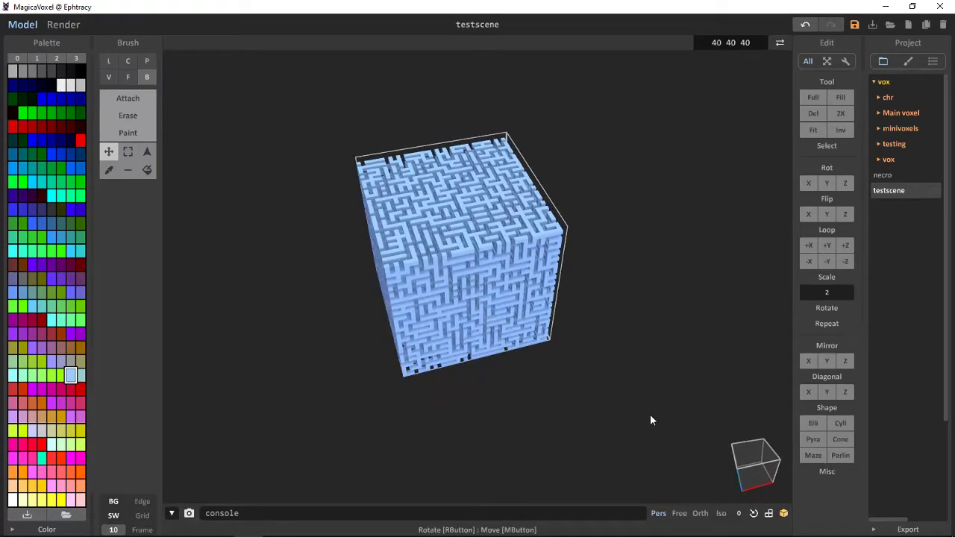
pyautogui.hotkey('ctrl', 'z')
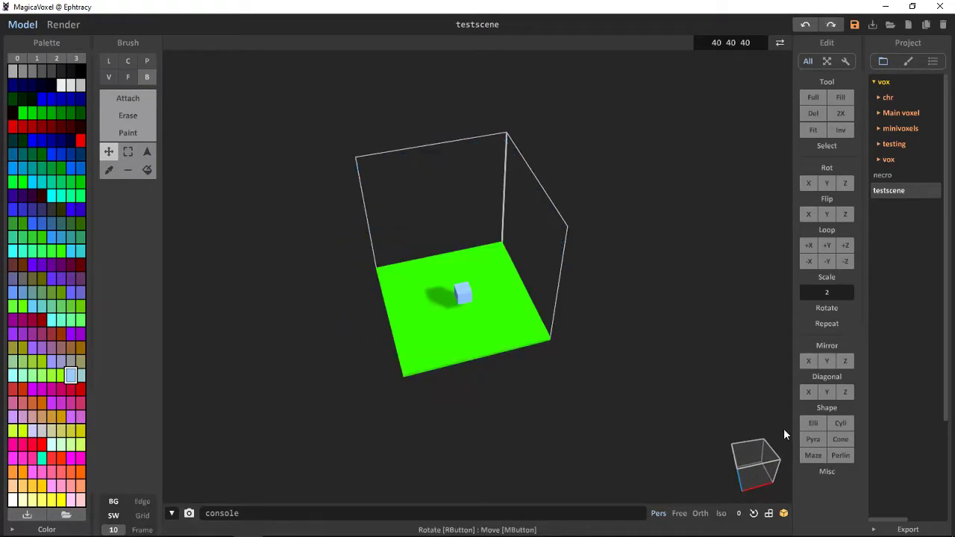
pyautogui.click(840, 456)
pyautogui.moveTo(567, 359); pyautogui.dragTo(689, 321, button='right')
pyautogui.hotkey('ctrl', 'z')
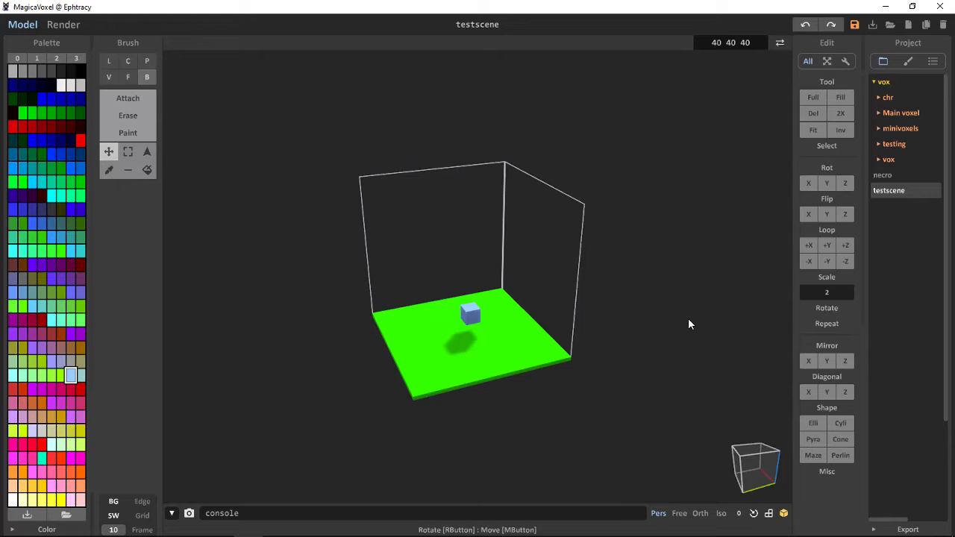
# Swap the Shape group for Misc, run Hull, then randomize colours and undo it
pyautogui.click(844, 407)
pyautogui.click(832, 423)
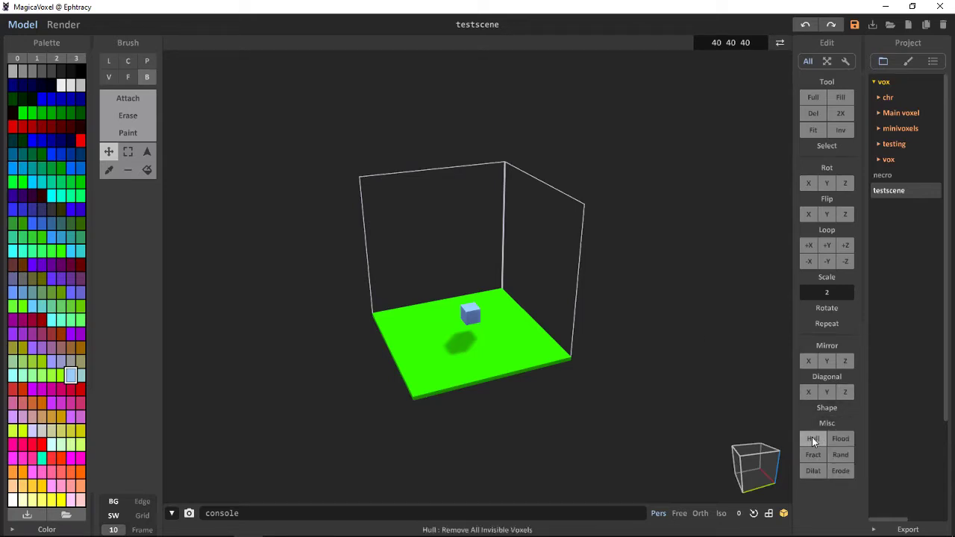
pyautogui.click(812, 441)
pyautogui.click(847, 454)
pyautogui.moveTo(762, 414); pyautogui.dragTo(682, 363, button='right')
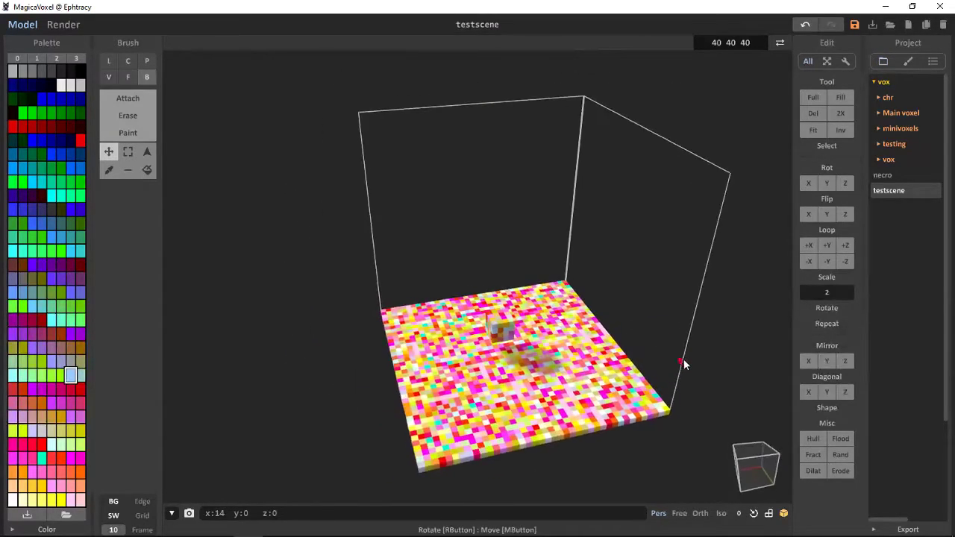
pyautogui.hotkey('ctrl', 'z')
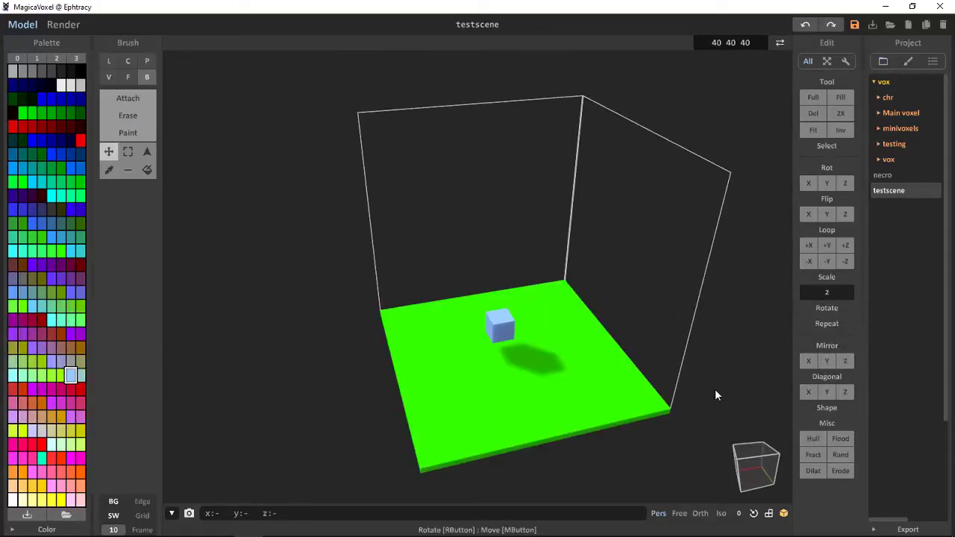
# Dilate the floor and cube and undo, then erode twice and undo both erosions
pyautogui.click(817, 473)
pyautogui.moveTo(582, 395); pyautogui.dragTo(582, 354, button='right')
pyautogui.hotkey('ctrl', 'z')
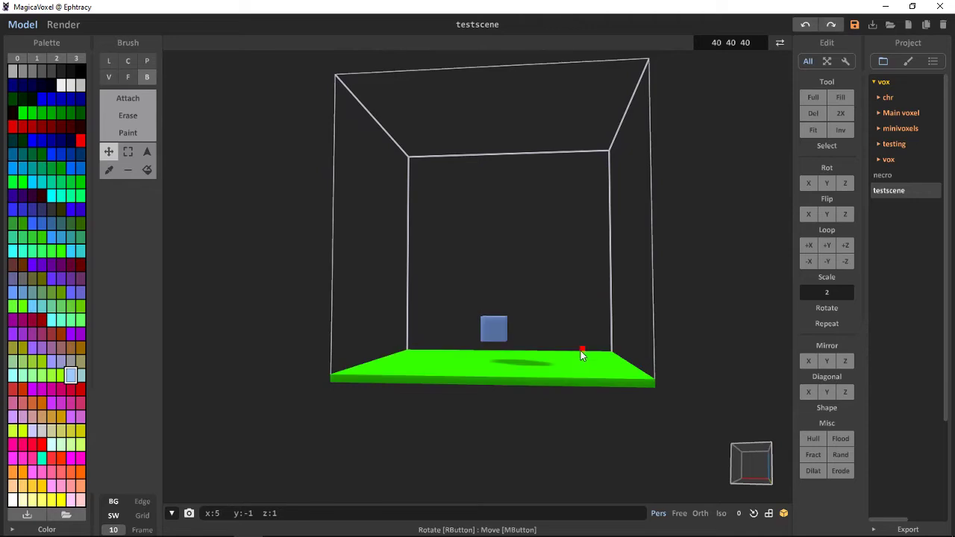
pyautogui.click(843, 473)
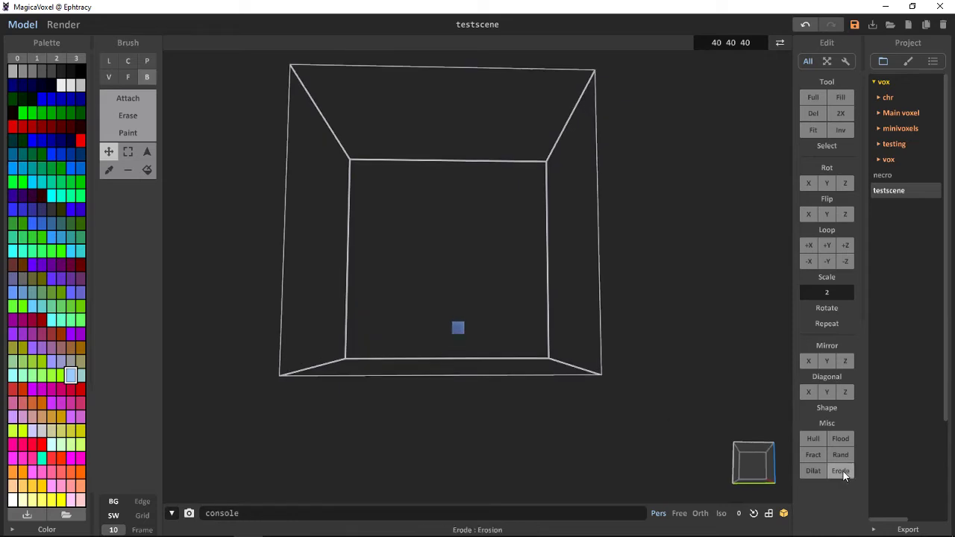
pyautogui.click(843, 470)
pyautogui.hotkey('ctrl', 'z')
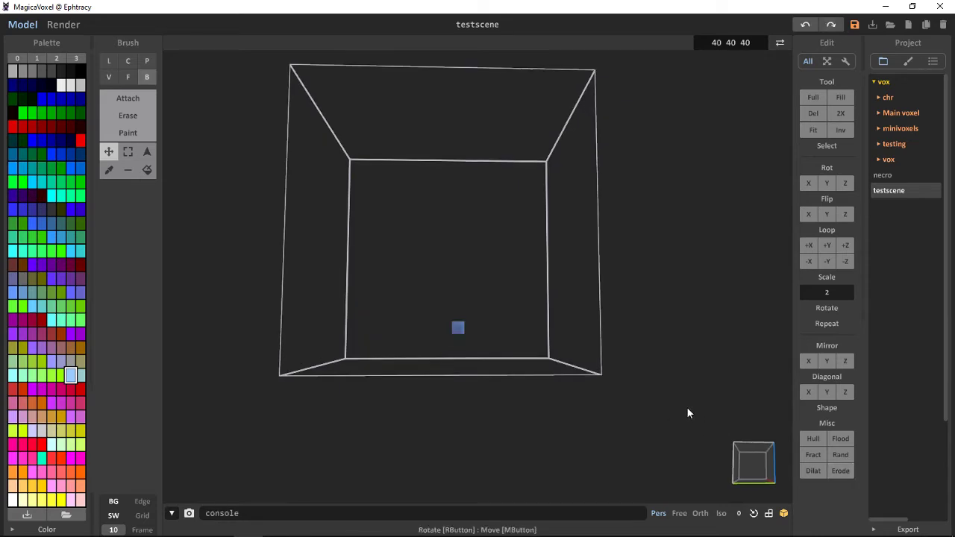
pyautogui.hotkey('ctrl', 'z')
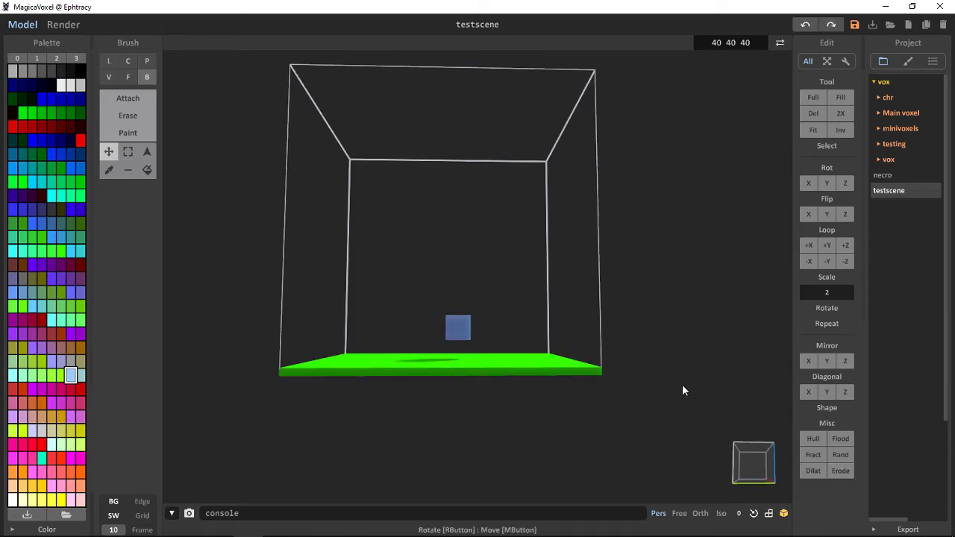
# Collapse the Edit groups, toggle the Project panel off and on twice, and open vox > vox
pyautogui.click(827, 423)
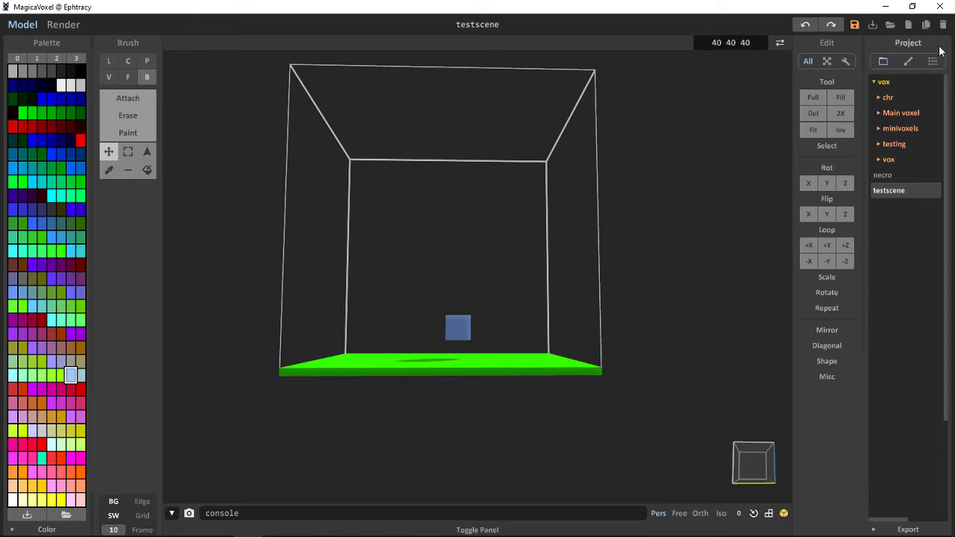
pyautogui.click(910, 41)
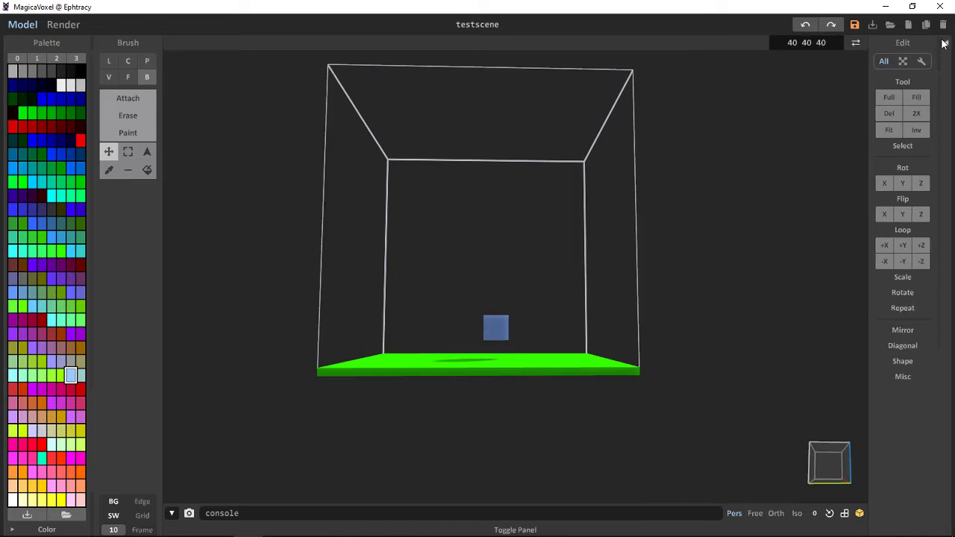
pyautogui.click(942, 43)
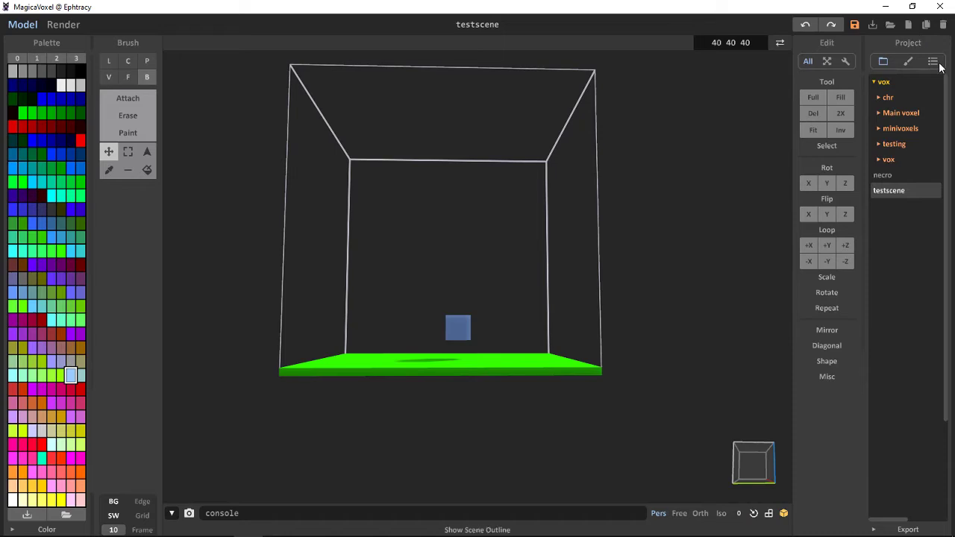
pyautogui.click(945, 43)
pyautogui.click(946, 44)
pyautogui.click(883, 159)
pyautogui.click(878, 125)
pyautogui.click(883, 158)
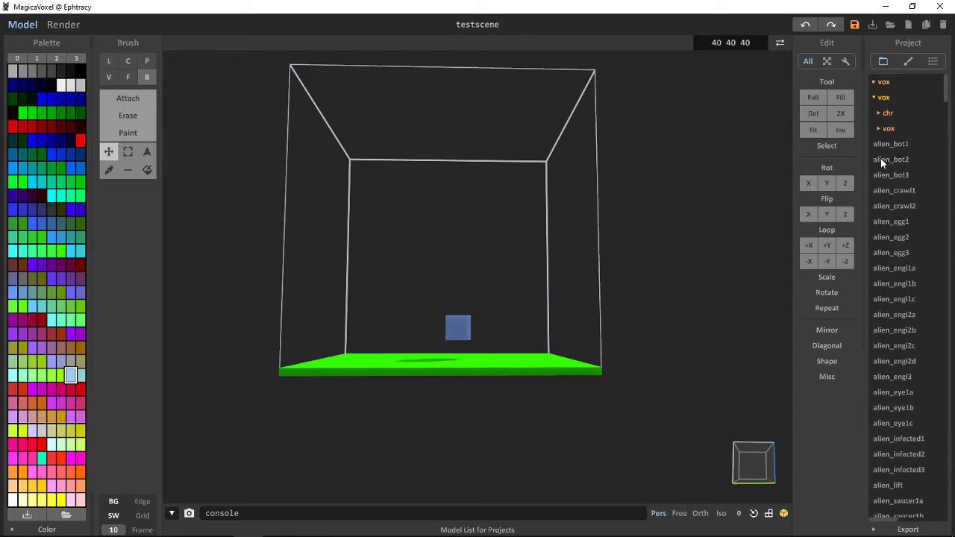
# Expand the chr folder, open chr_fox without keeping changes, and orbit around it
pyautogui.click(877, 82)
pyautogui.click(887, 97)
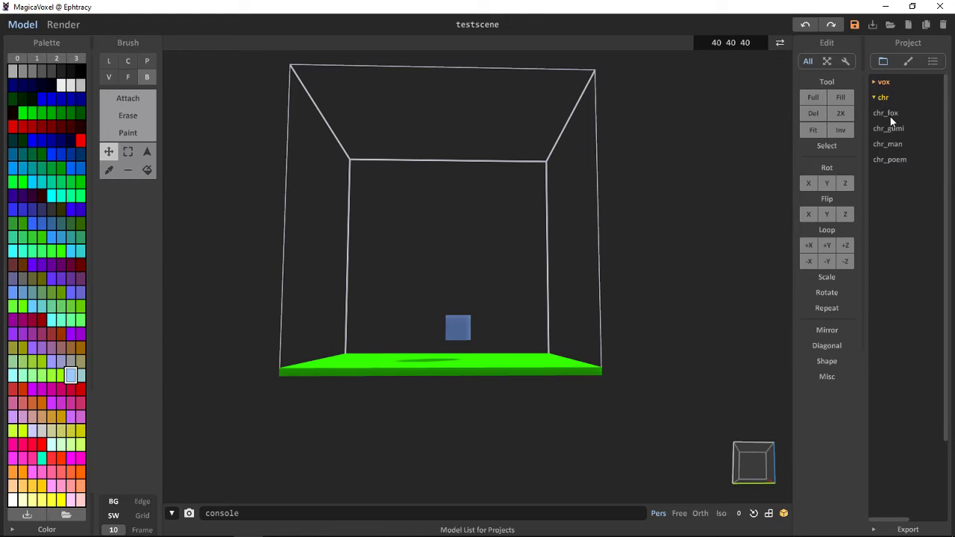
pyautogui.click(888, 113)
pyautogui.click(533, 307)
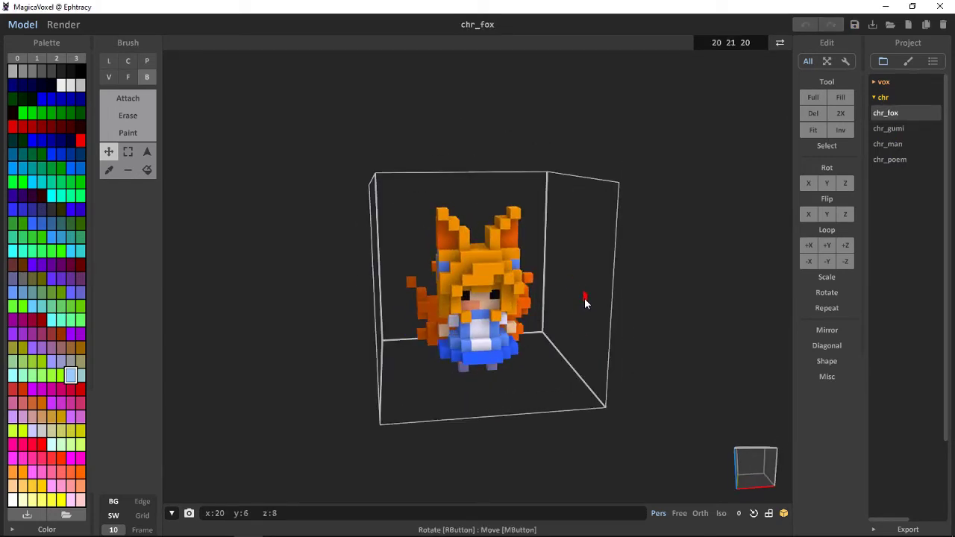
pyautogui.moveTo(693, 209); pyautogui.dragTo(631, 215, button='right')
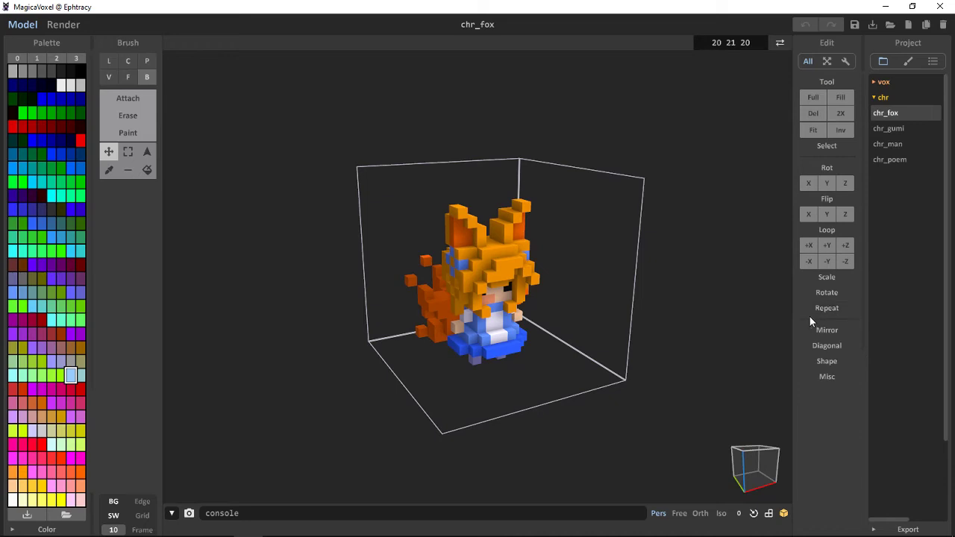
# Collapse the Rot/Flip and Loop groups, then orbit and pan around the fox model
pyautogui.click(841, 199)
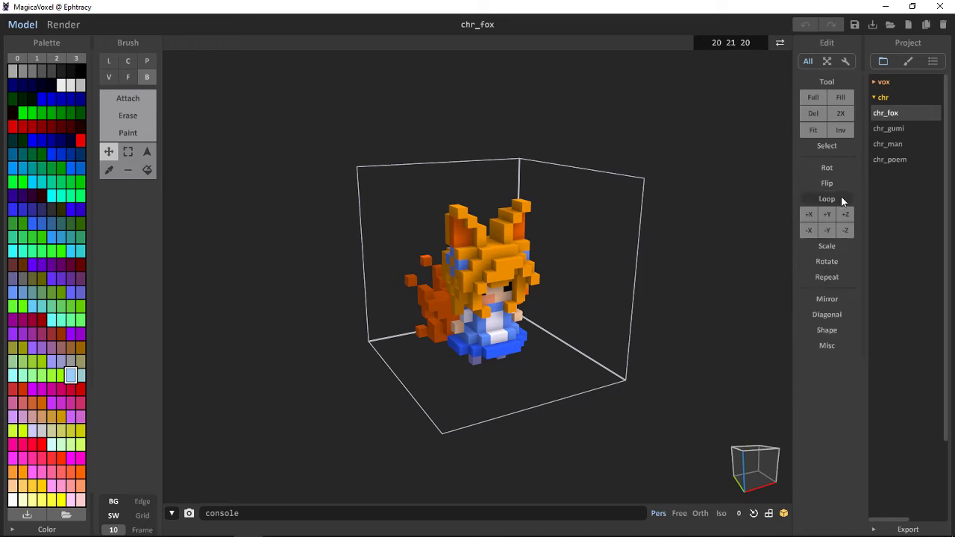
pyautogui.click(841, 197)
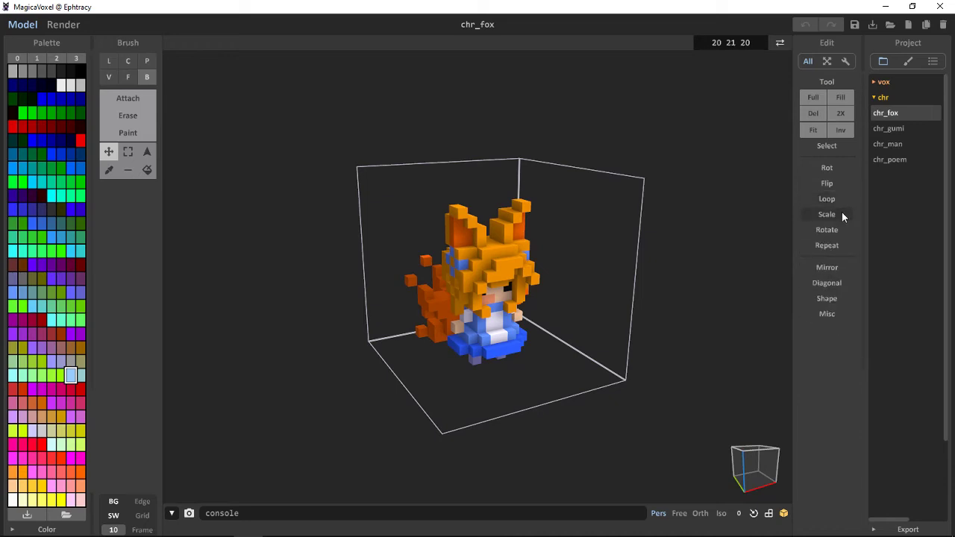
pyautogui.moveTo(769, 205); pyautogui.dragTo(708, 221, button='right')
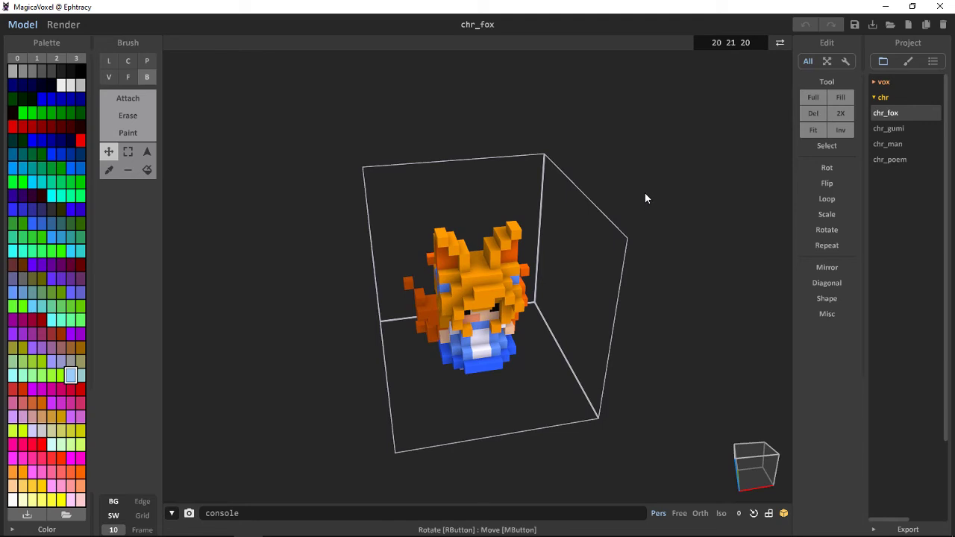
pyautogui.moveTo(646, 198); pyautogui.dragTo(670, 170, button='right')
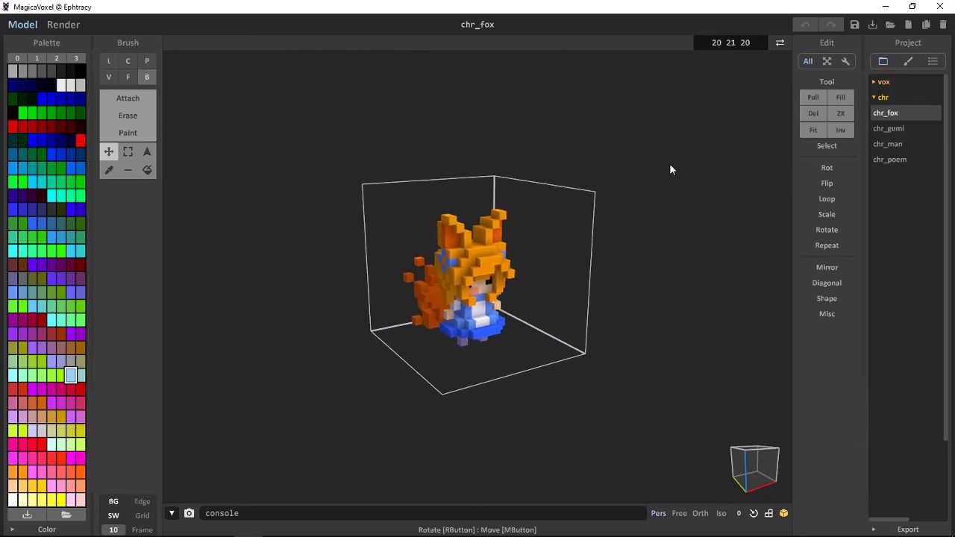
pyautogui.moveTo(670, 169); pyautogui.dragTo(656, 181, button='middle')
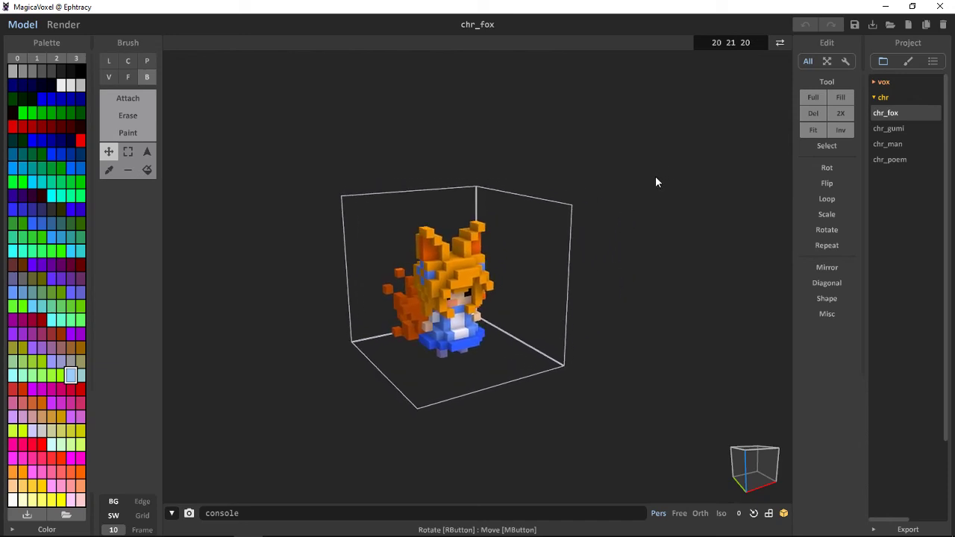